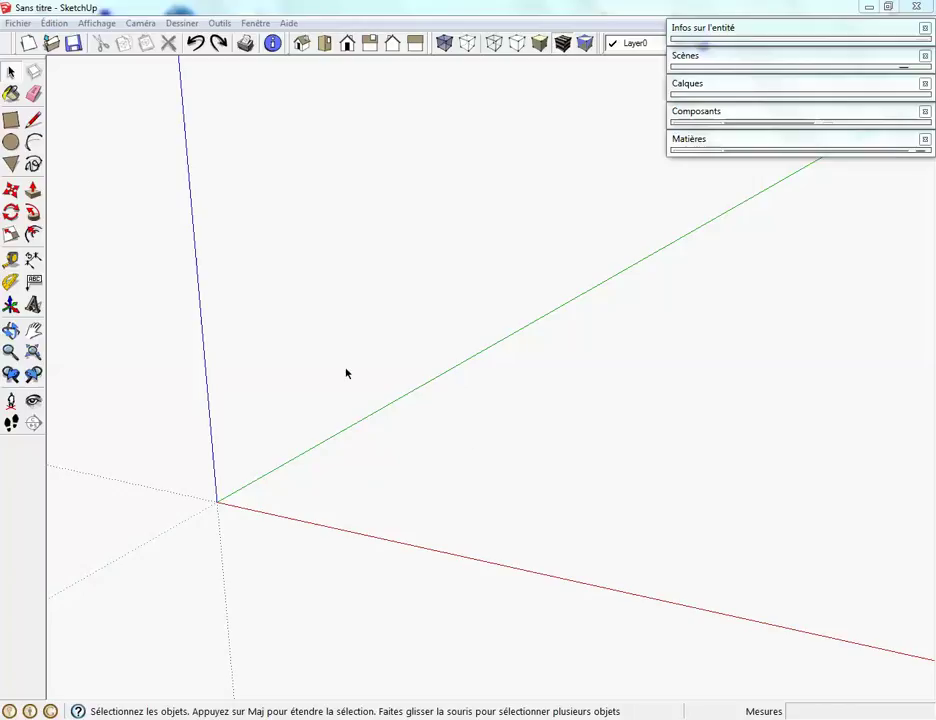
Step: Import Base_1_door_RHS_hinge.3ds from the su demos folder and place it in the scene
{"action": "left_click", "coordinate": [17, 23]}
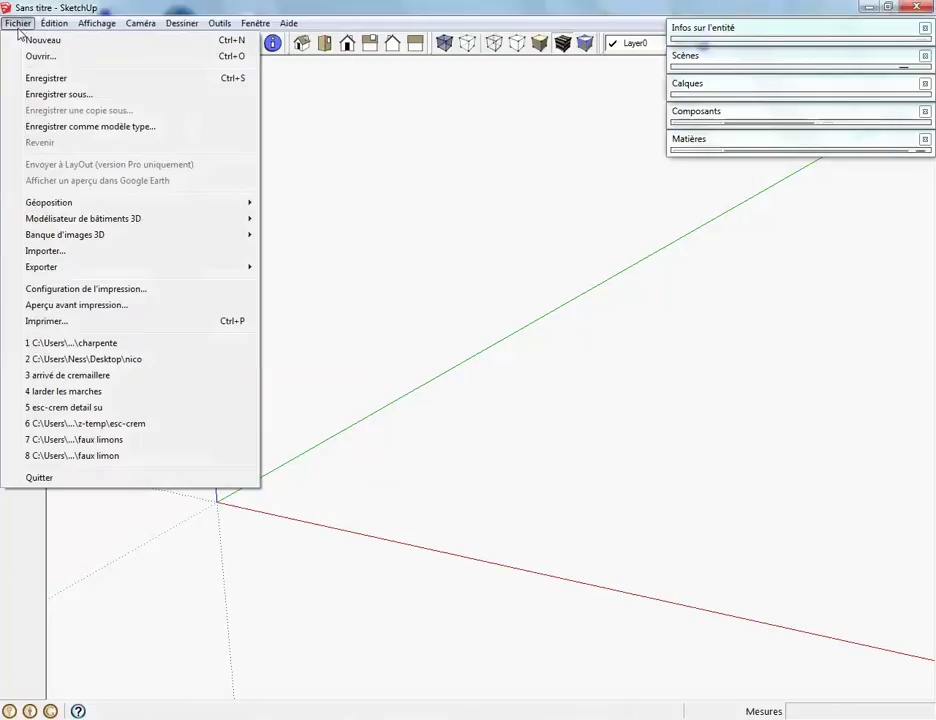
{"action": "left_click", "coordinate": [45, 251]}
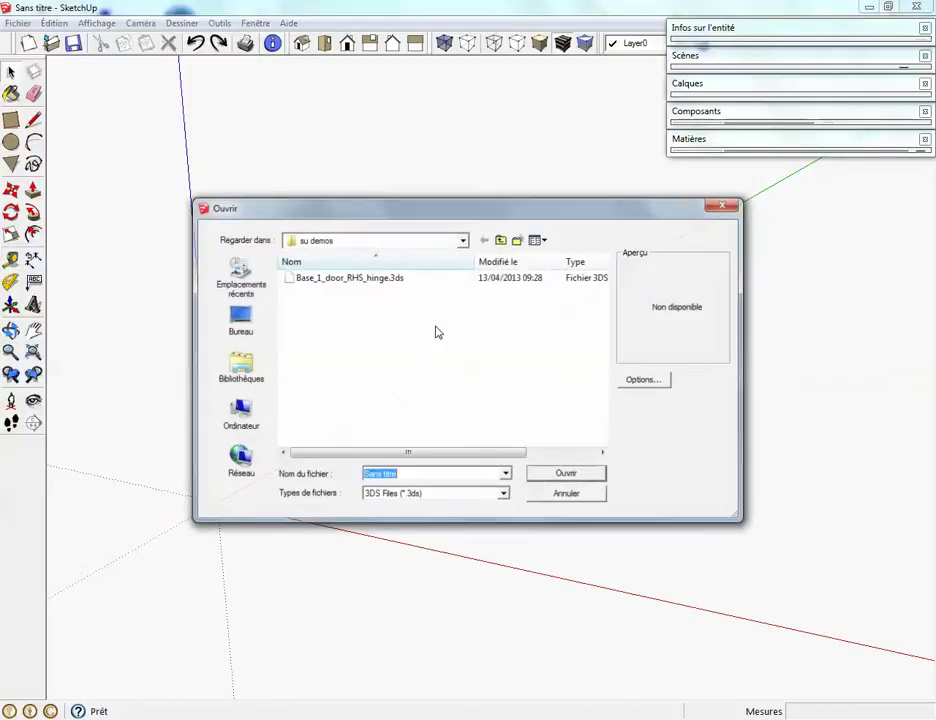
{"action": "left_click", "coordinate": [386, 279]}
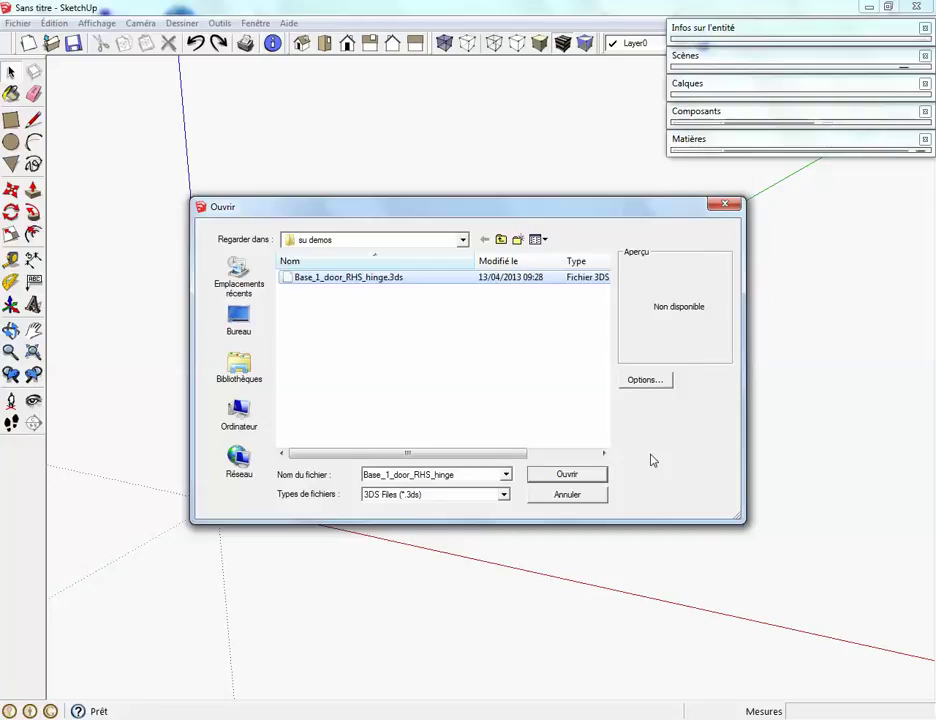
{"action": "left_click", "coordinate": [592, 481]}
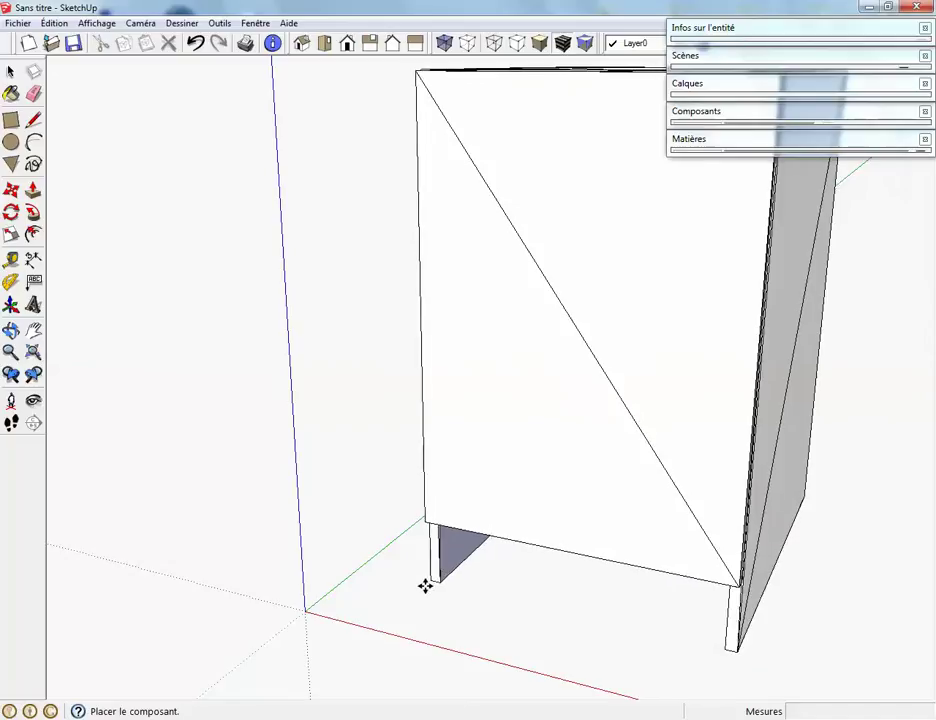
{"action": "left_click", "coordinate": [425, 586]}
Step: Explode the imported Base_1_door_RHS_hinge cabinet component into its parts and centre it in view
{"action": "scroll", "coordinate": [702, 539], "scroll_direction": "down", "scroll_amount": 3}
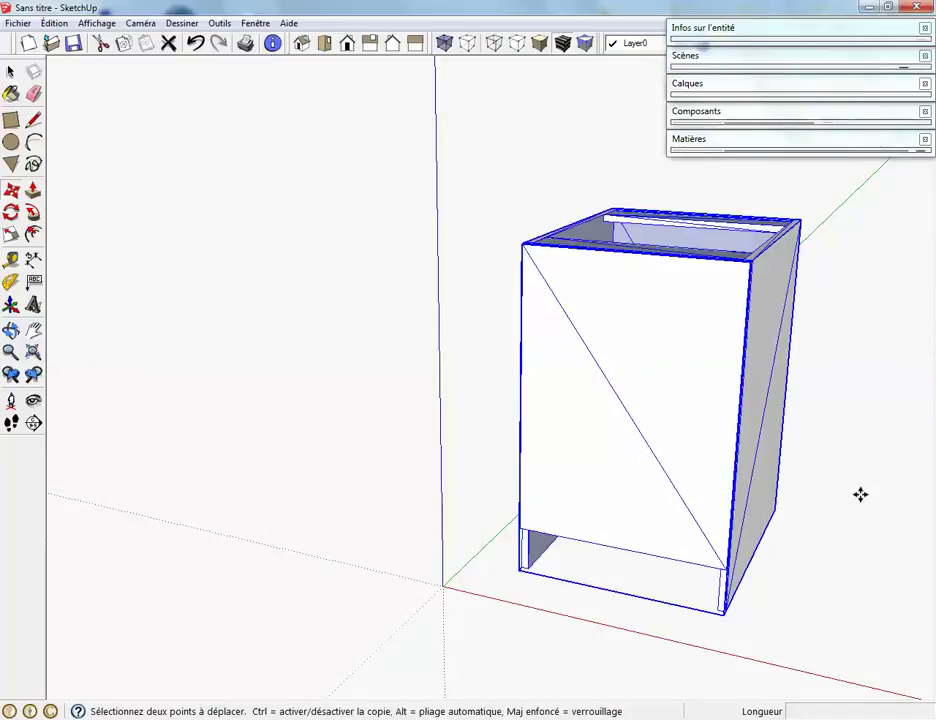
{"action": "middle_click_drag", "start_coordinate": [860, 494], "coordinate": [802, 480]}
{"action": "scroll", "coordinate": [890, 442], "scroll_direction": "down", "scroll_amount": 2}
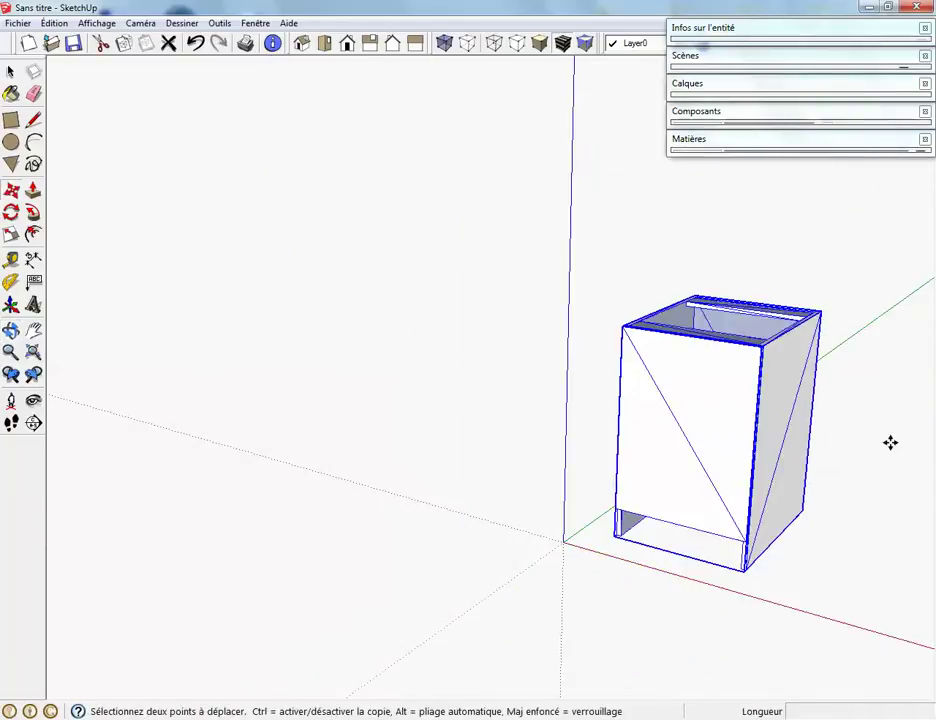
{"action": "middle_click_drag", "start_coordinate": [890, 442], "coordinate": [875, 434]}
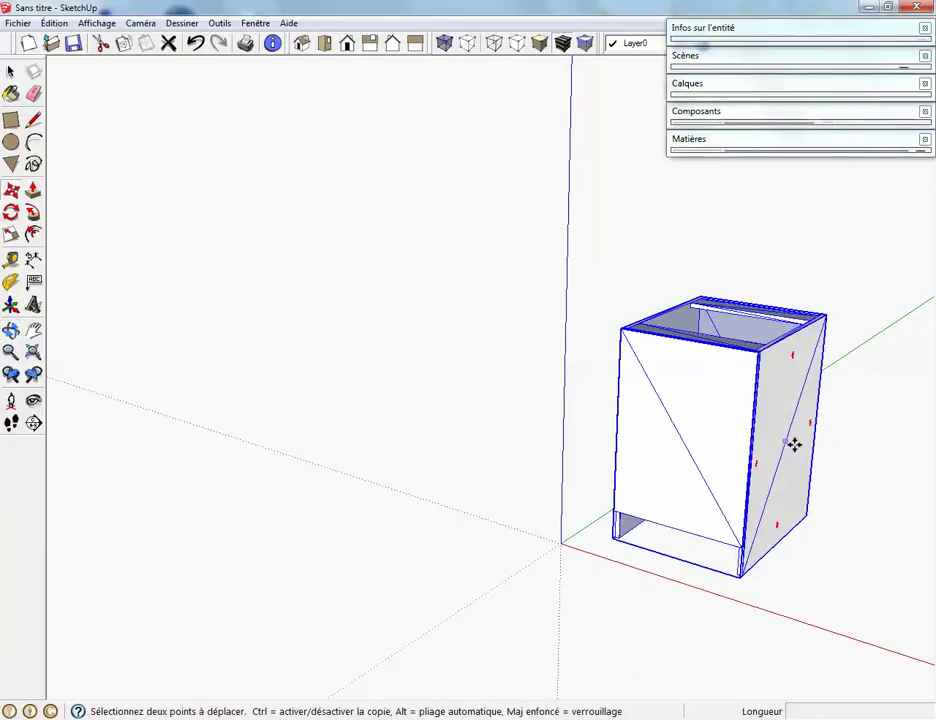
{"action": "key", "text": "space"}
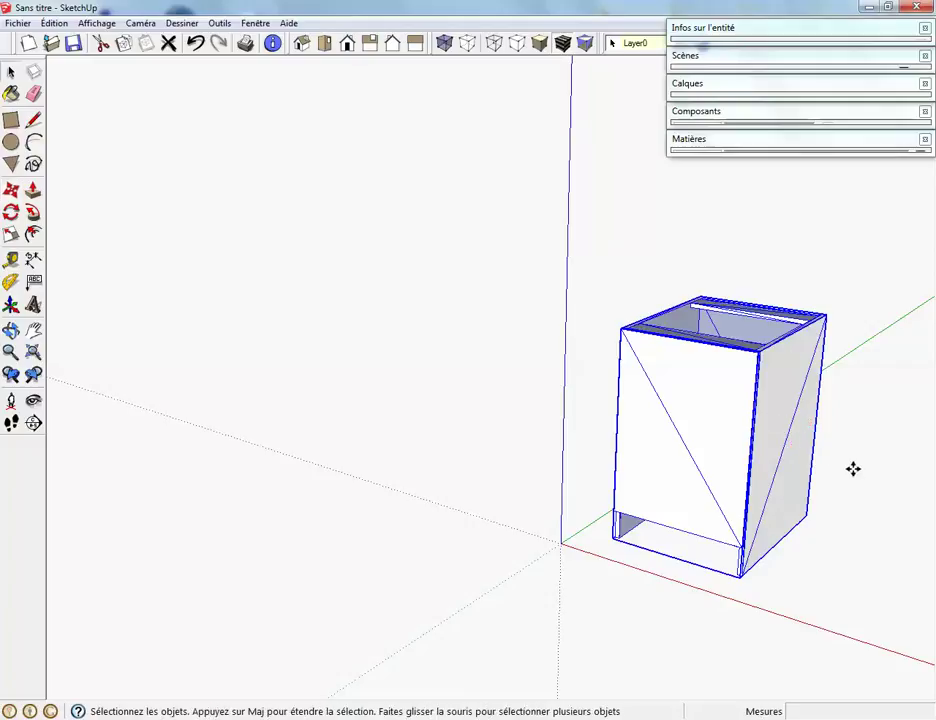
{"action": "right_click", "coordinate": [762, 458]}
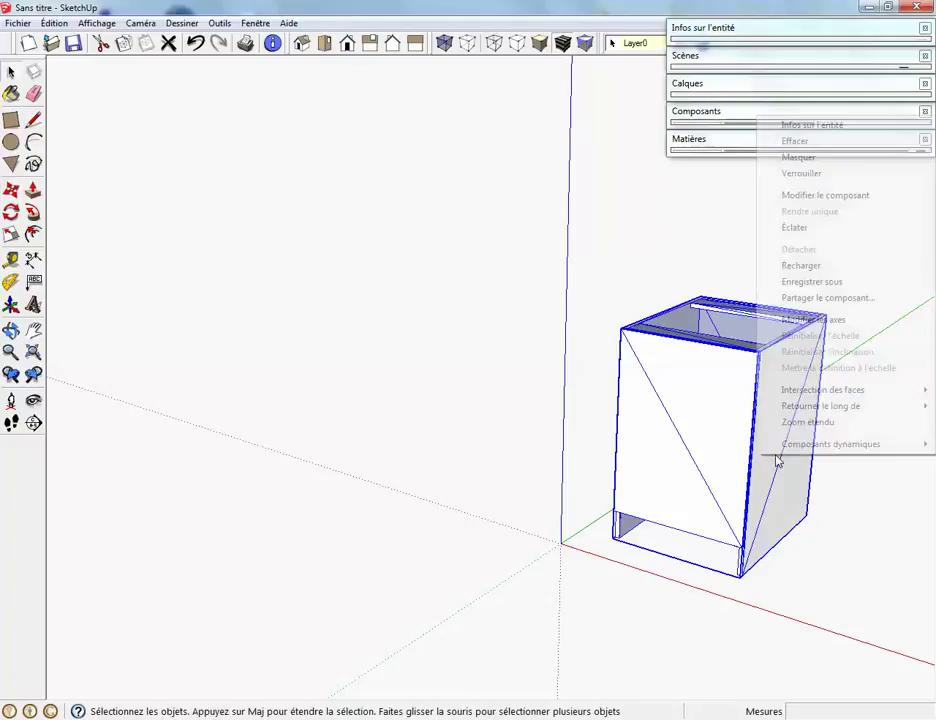
{"action": "left_click", "coordinate": [795, 228]}
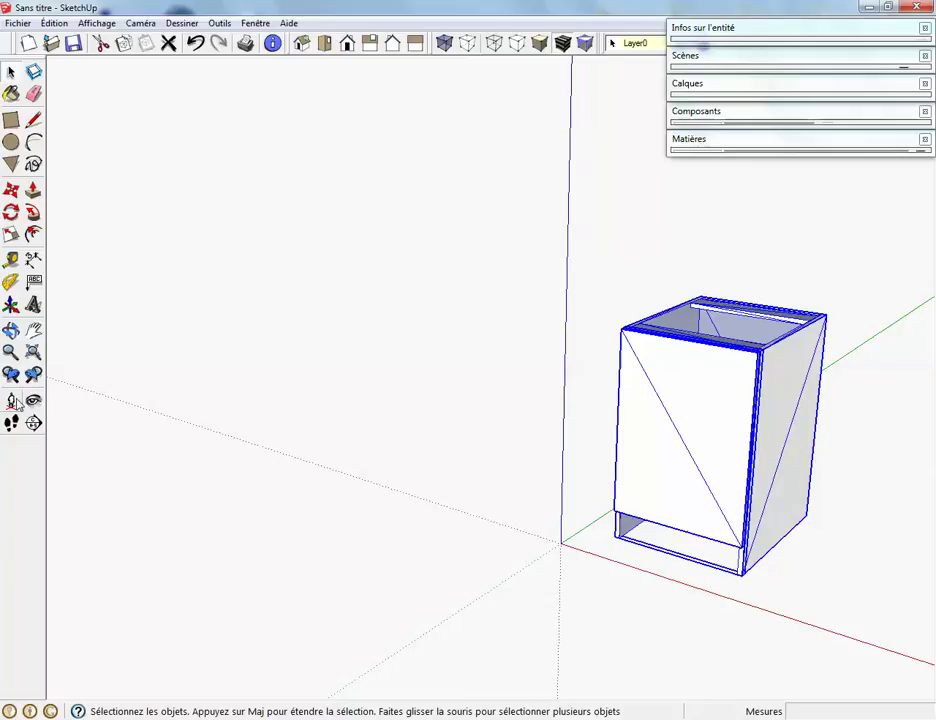
{"action": "key", "text": "h"}
{"action": "left_click_drag", "start_coordinate": [680, 455], "coordinate": [460, 391]}
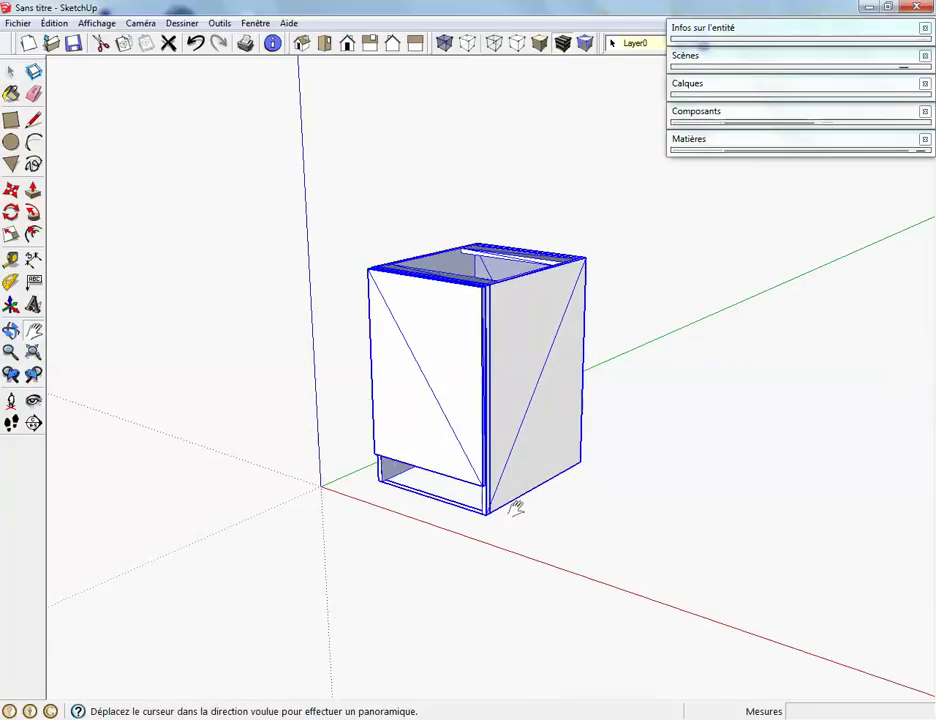
{"action": "key", "text": "space"}
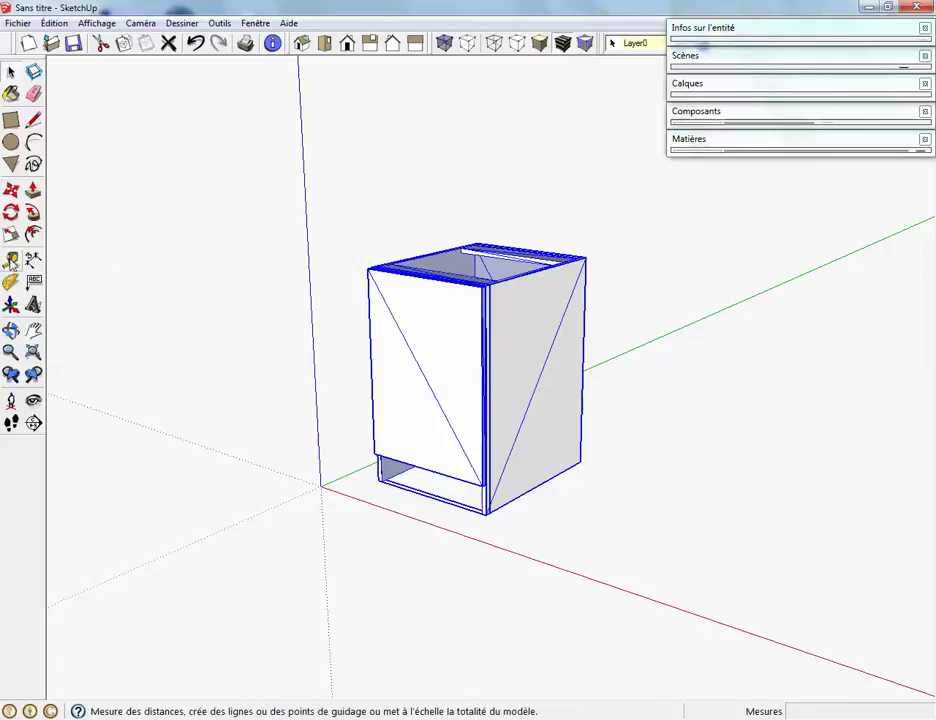
Step: Rescale the whole model so the measured bottom front edge is 600 instead of 11430
{"action": "left_click", "coordinate": [11, 260]}
{"action": "left_click", "coordinate": [383, 471]}
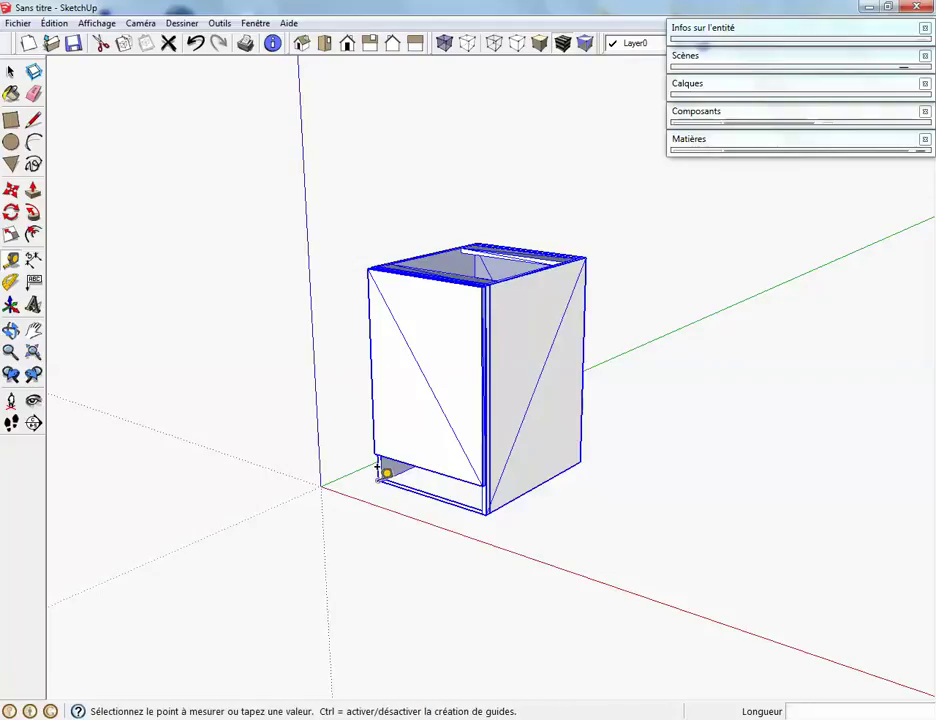
{"action": "left_click", "coordinate": [484, 504]}
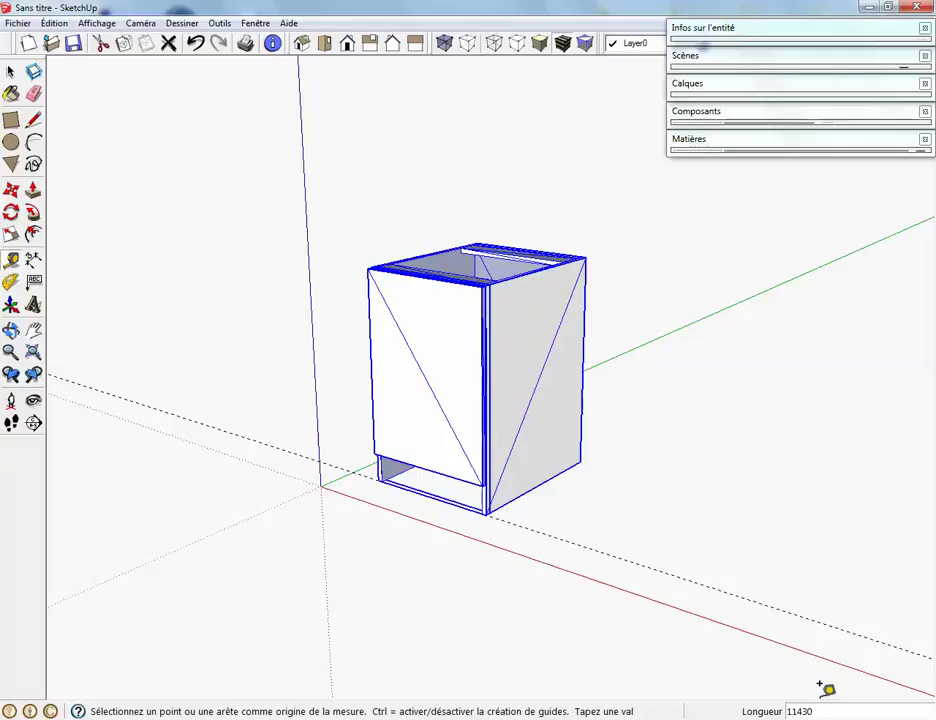
{"action": "type", "text": "600"}
{"action": "key", "text": "Return"}
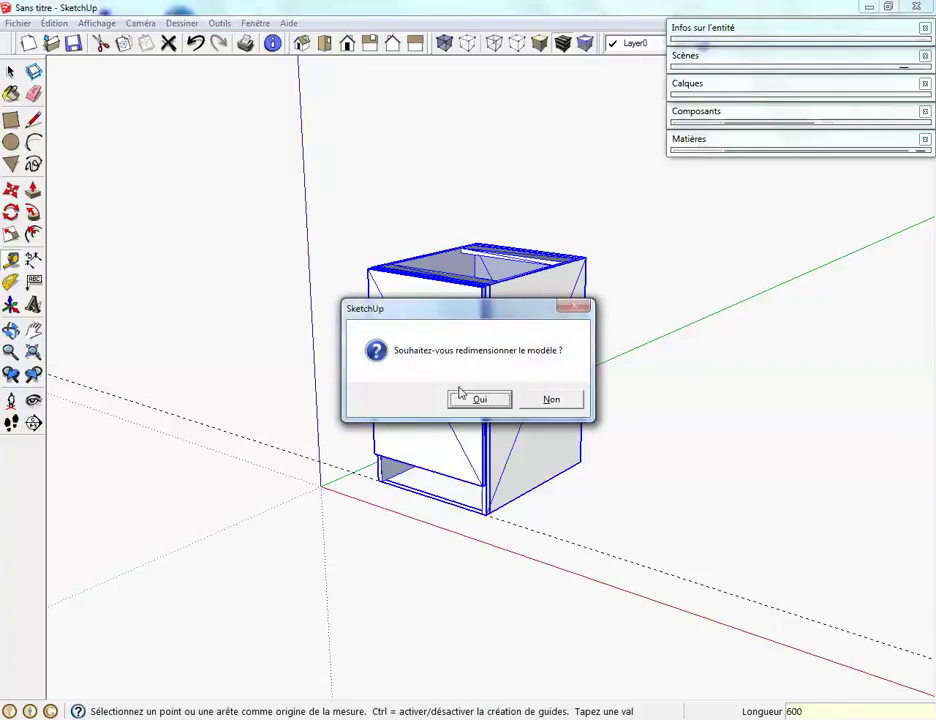
{"action": "left_click", "coordinate": [477, 398]}
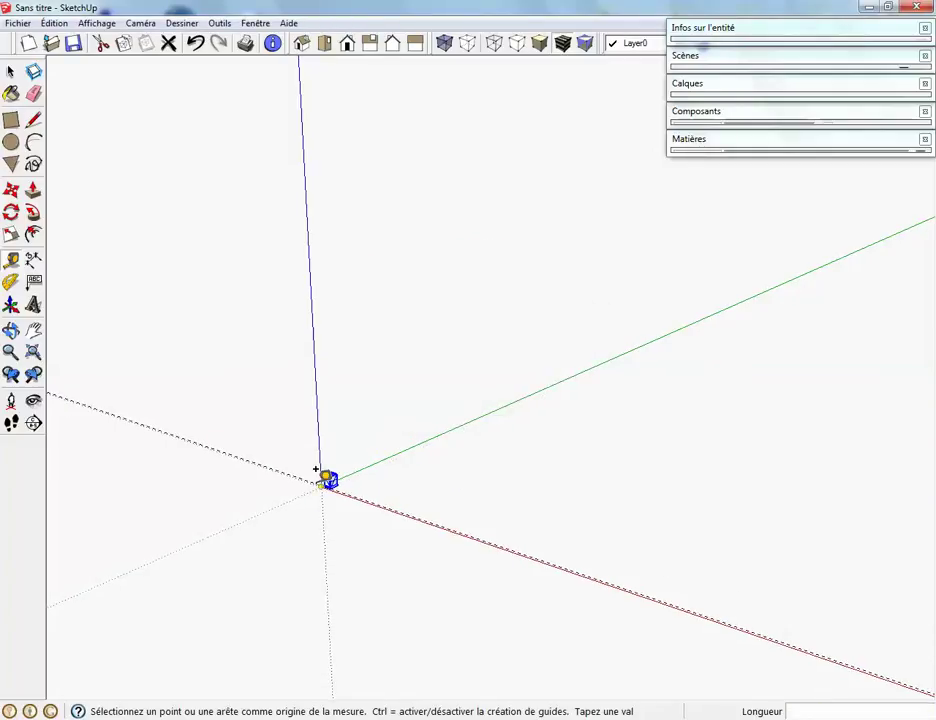
Step: Remove the leftover tape-measure guide line
{"action": "scroll", "coordinate": [320, 475], "scroll_direction": "up", "scroll_amount": 6}
{"action": "scroll", "coordinate": [310, 460], "scroll_direction": "up", "scroll_amount": 3}
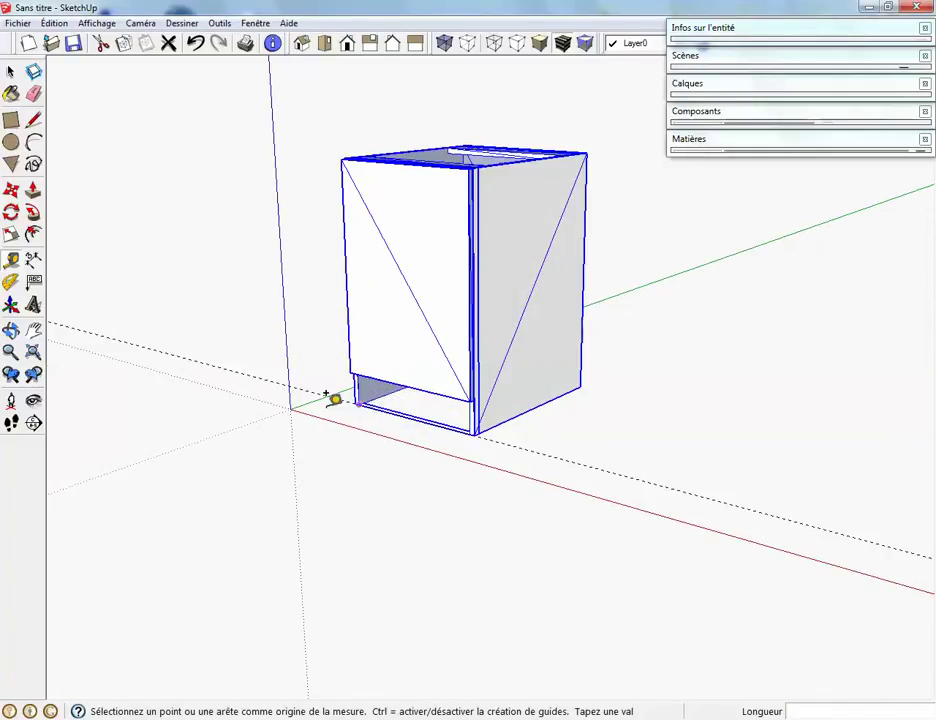
{"action": "key", "text": "space"}
{"action": "left_click", "coordinate": [232, 375]}
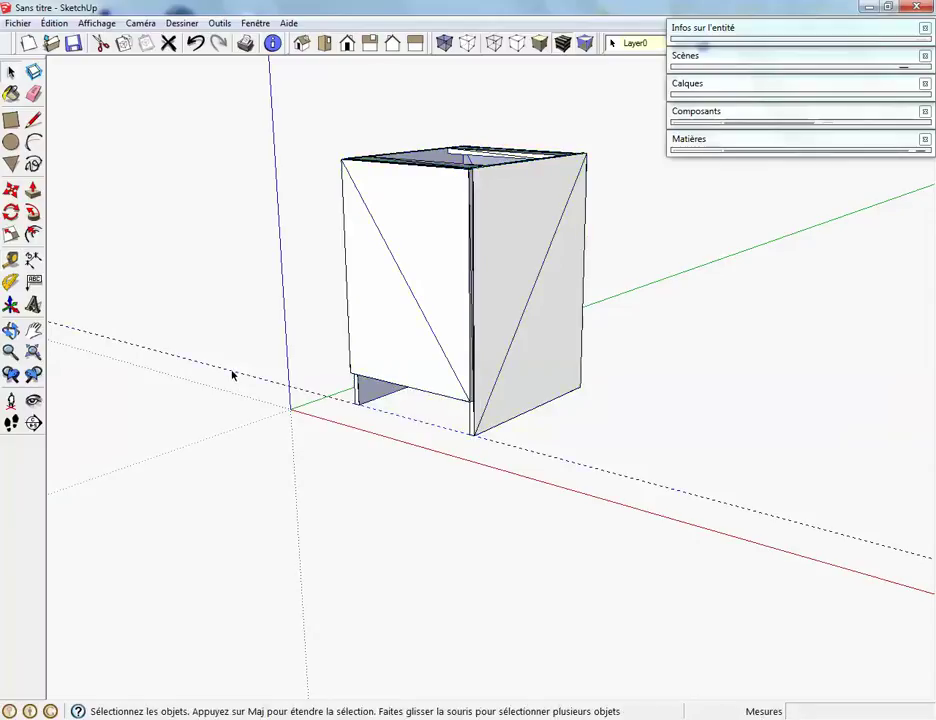
{"action": "key", "text": "Escape"}
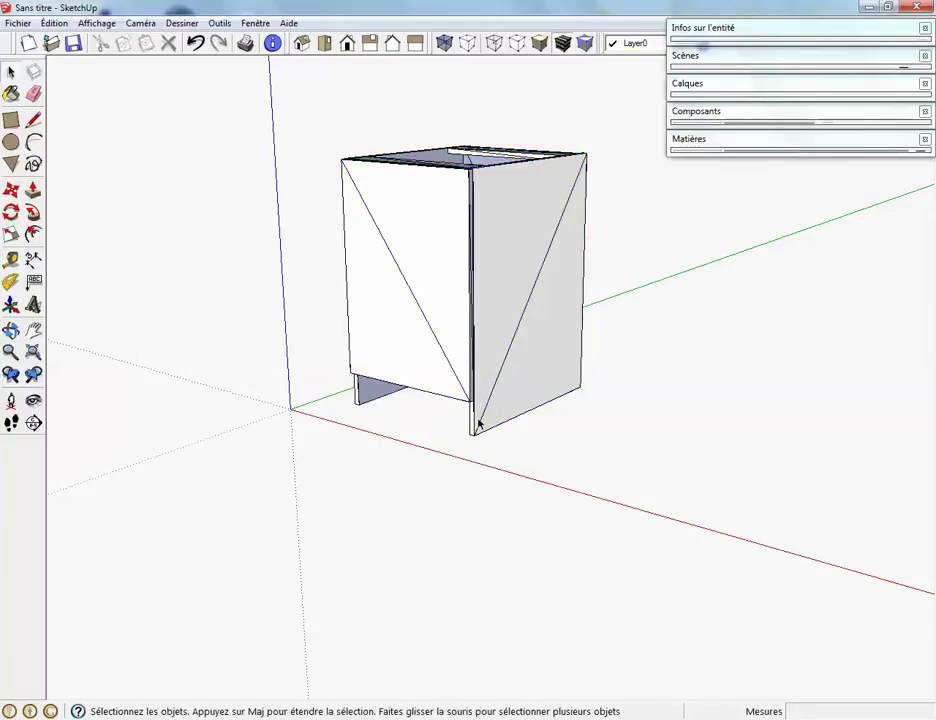
Step: Delete the cabinet's front panel to expose the interior shelf
{"action": "key", "text": "o"}
{"action": "left_click_drag", "start_coordinate": [430, 283], "coordinate": [493, 330]}
{"action": "key", "text": "space"}
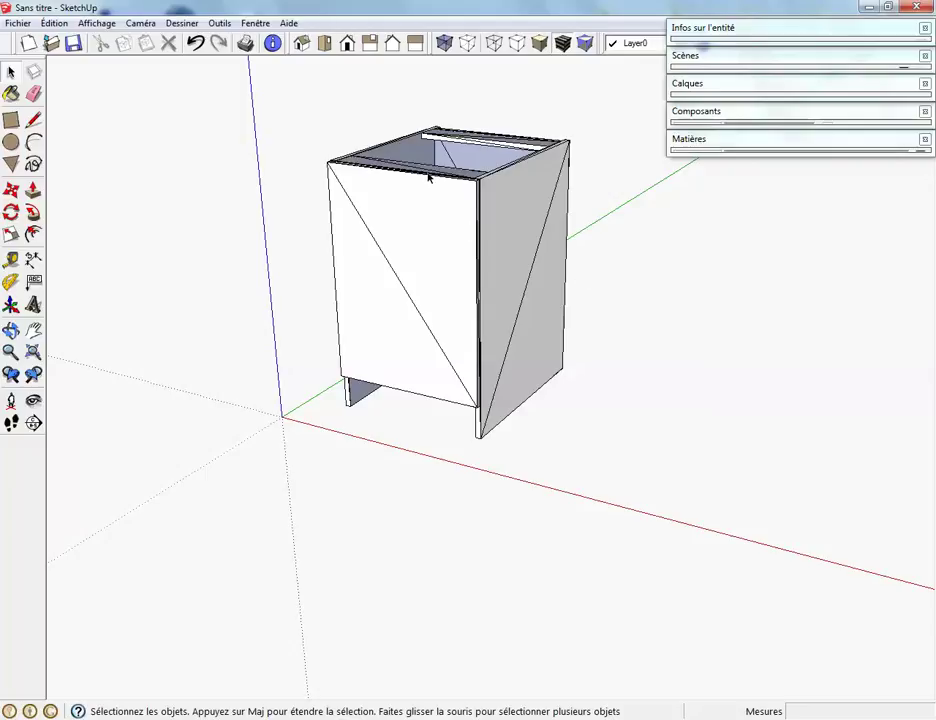
{"action": "mouse_move", "coordinate": [439, 188]}
{"action": "middle_mouse_down"}
{"action": "mouse_move", "coordinate": [445, 297]}
{"action": "mouse_move", "coordinate": [441, 207]}
{"action": "middle_mouse_up"}
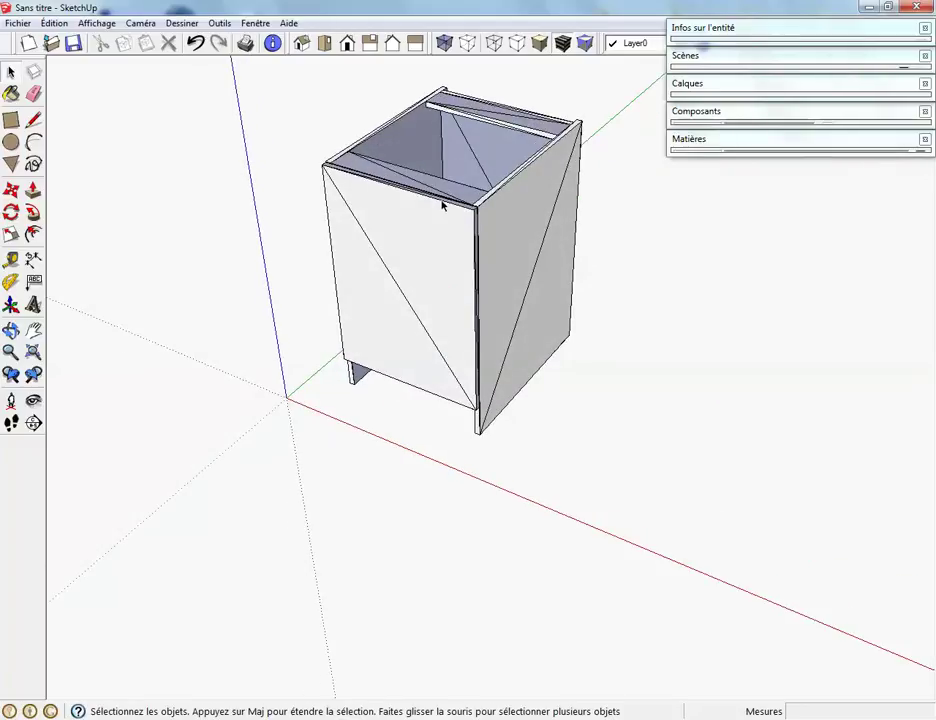
{"action": "left_click", "coordinate": [454, 210]}
{"action": "key", "text": "Escape"}
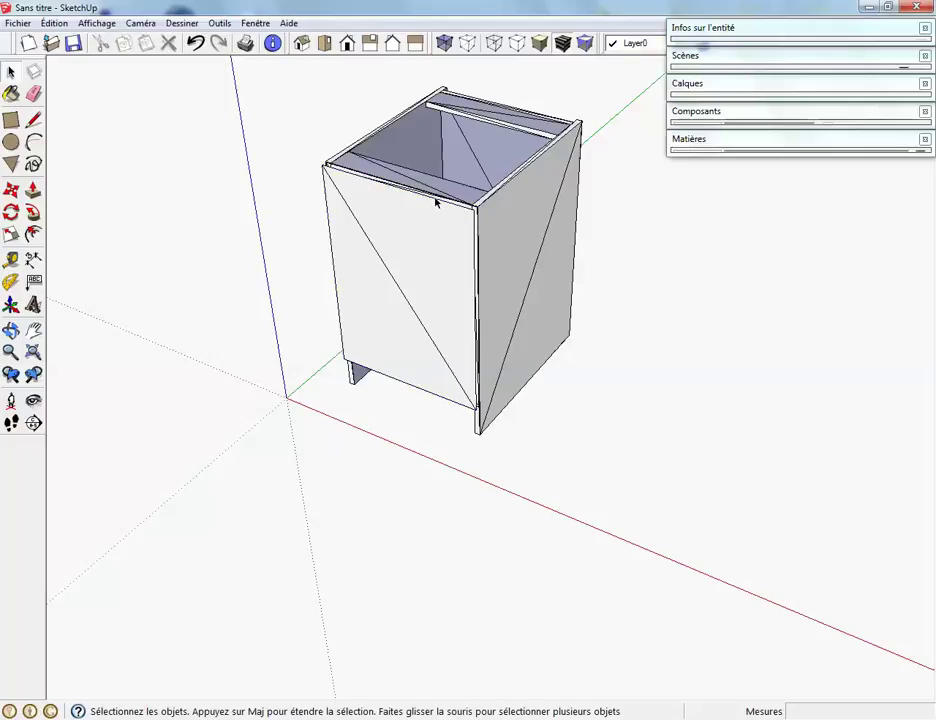
{"action": "left_click", "coordinate": [435, 202]}
{"action": "key", "text": "Delete"}
Step: Orbit and pan to frame the open-fronted cabinet
{"action": "middle_click_drag", "start_coordinate": [503, 270], "coordinate": [510, 240]}
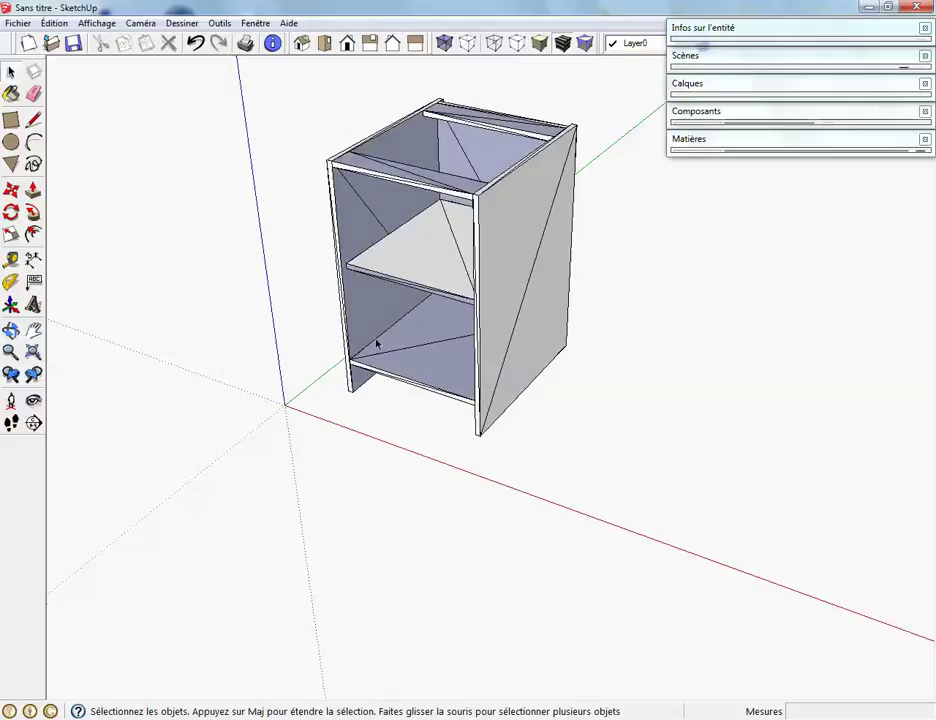
{"action": "scroll", "coordinate": [377, 344], "scroll_direction": "up", "scroll_amount": 3}
{"action": "middle_click_drag", "start_coordinate": [391, 234], "coordinate": [424, 129]}
{"action": "scroll", "coordinate": [424, 129], "scroll_direction": "down", "scroll_amount": 3}
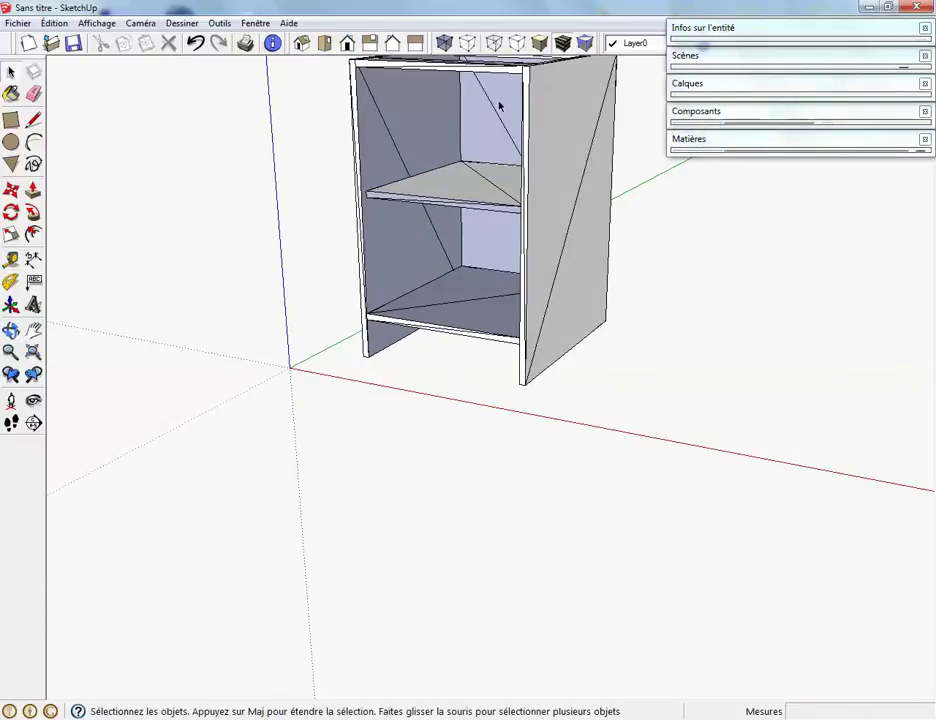
{"action": "middle_click_drag", "start_coordinate": [456, 163], "coordinate": [398, 300], "text": "shift"}
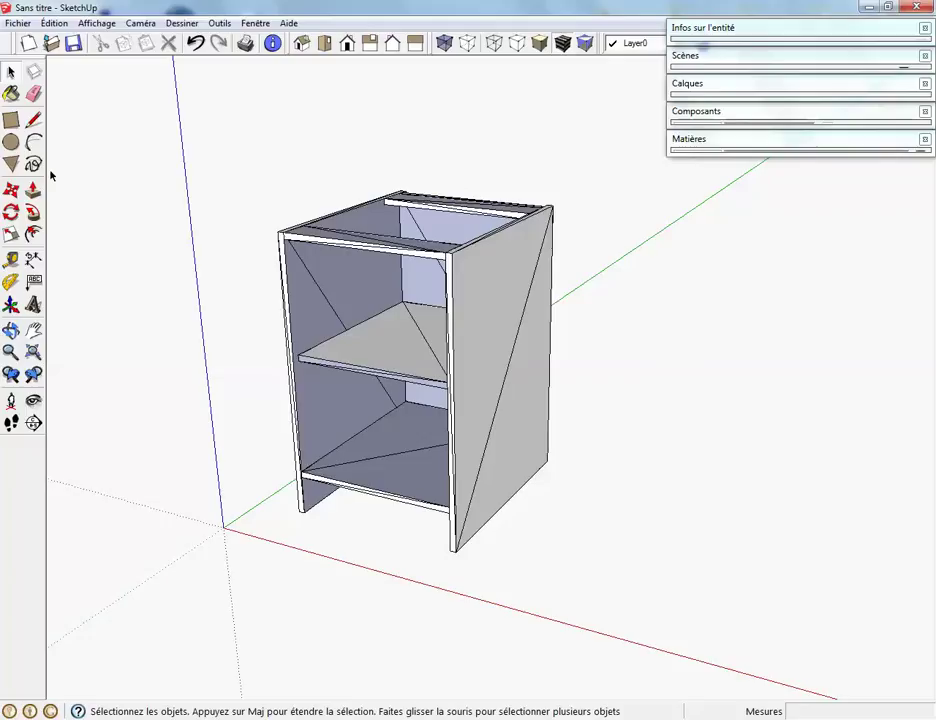
Step: Draw a rectangular face across the cabinet's front opening, corner to corner
{"action": "left_click", "coordinate": [11, 119]}
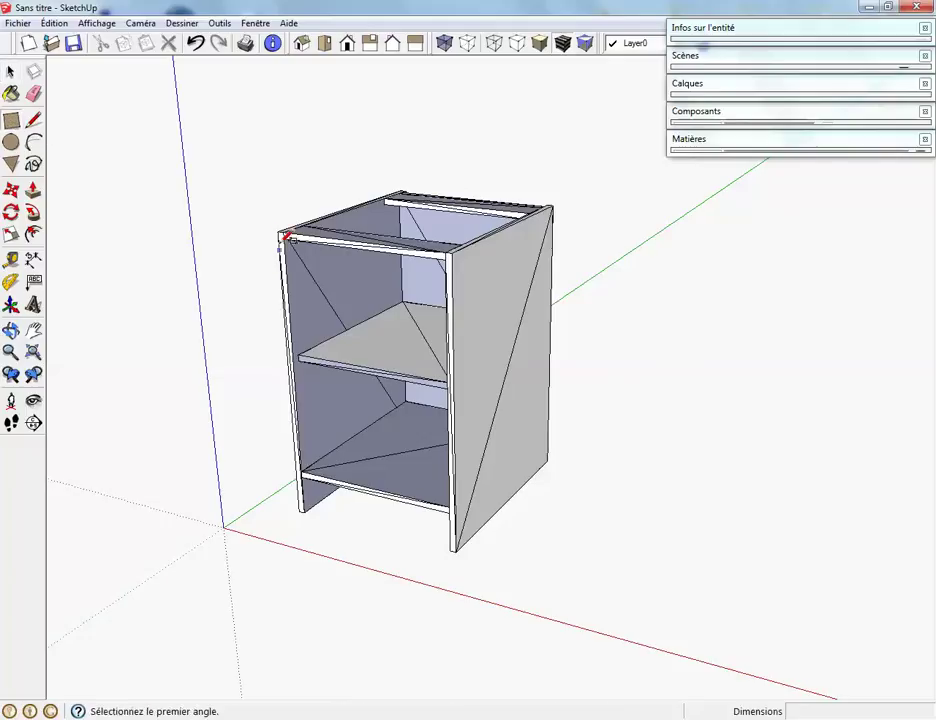
{"action": "left_click", "coordinate": [277, 232]}
{"action": "scroll", "coordinate": [443, 477], "scroll_direction": "up", "scroll_amount": 4}
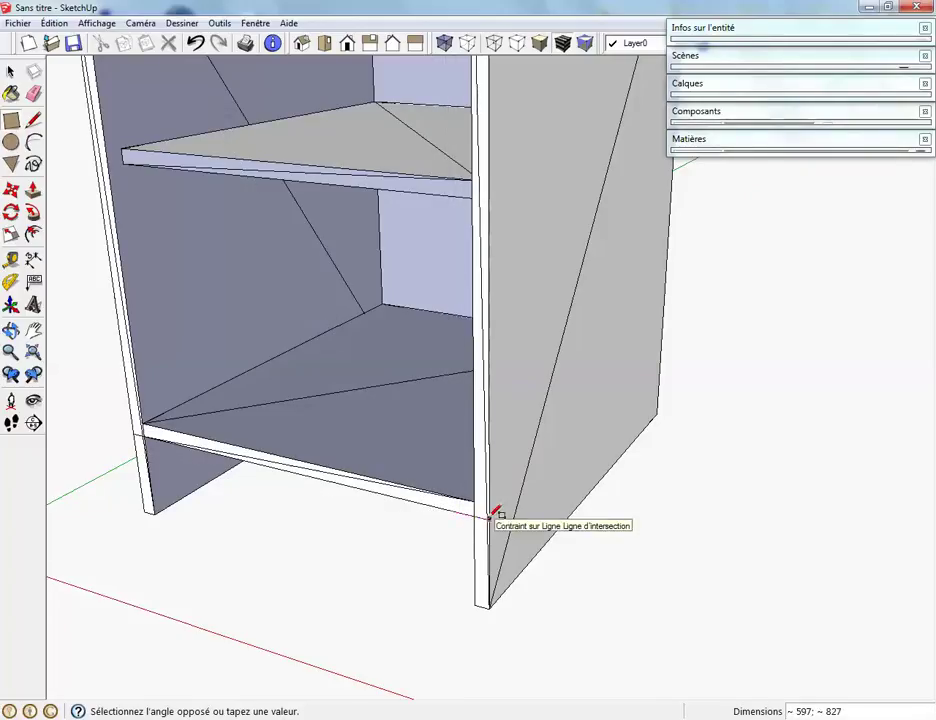
{"action": "left_click", "coordinate": [484, 512]}
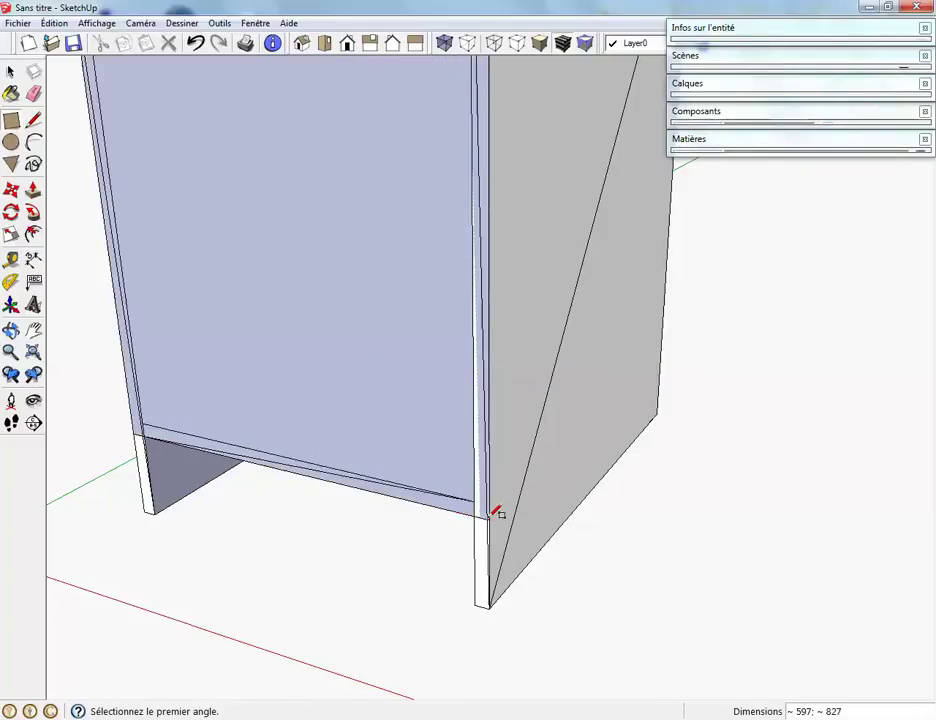
Step: Pull the new front face out 30 to form a solid door slab
{"action": "left_click", "coordinate": [33, 189]}
{"action": "left_click", "coordinate": [287, 321]}
{"action": "type", "text": "30"}
{"action": "key", "text": "Return"}
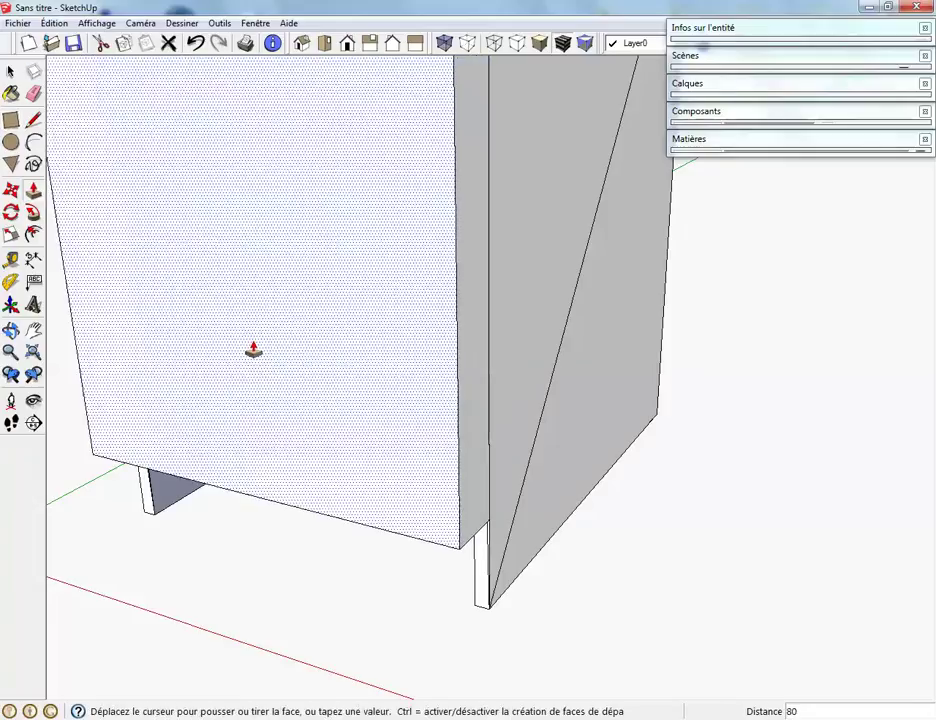
{"action": "scroll", "coordinate": [253, 350], "scroll_direction": "down", "scroll_amount": 1}
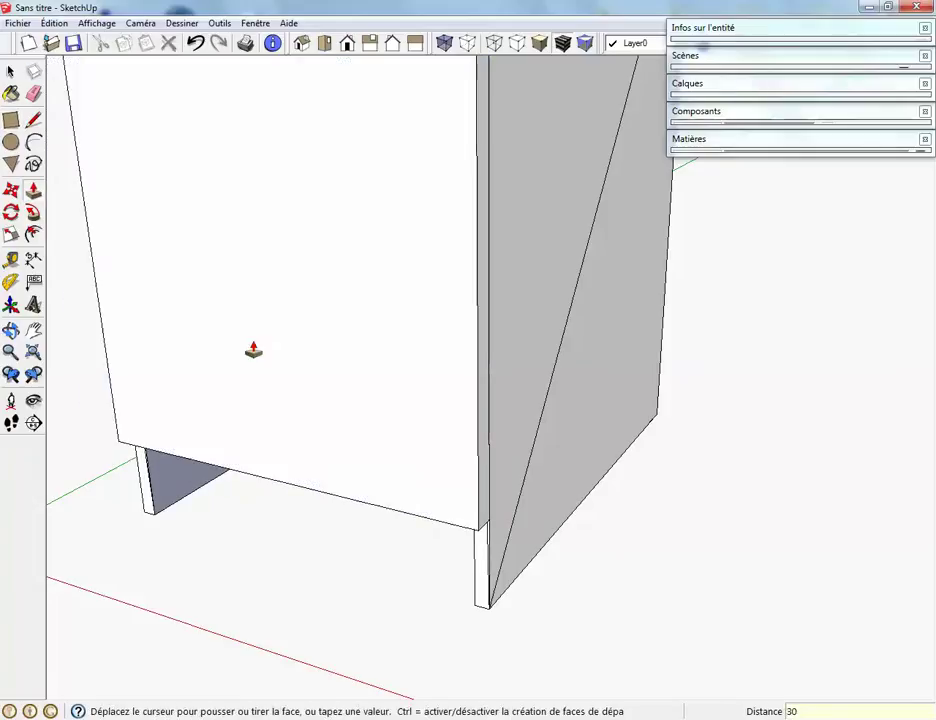
{"action": "scroll", "coordinate": [391, 297], "scroll_direction": "down", "scroll_amount": 2}
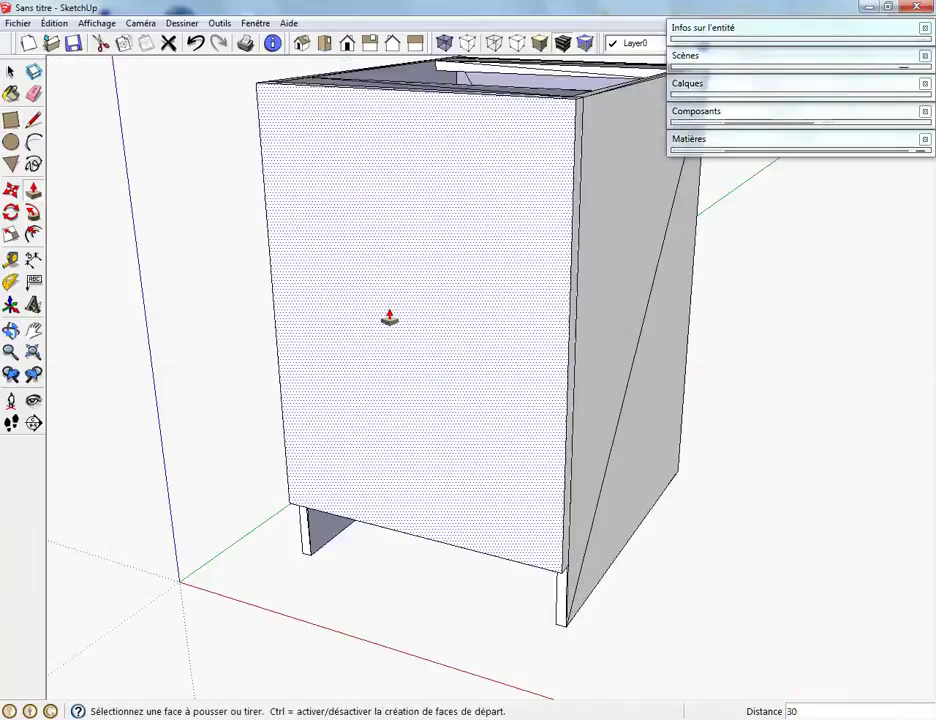
{"action": "key", "text": "space"}
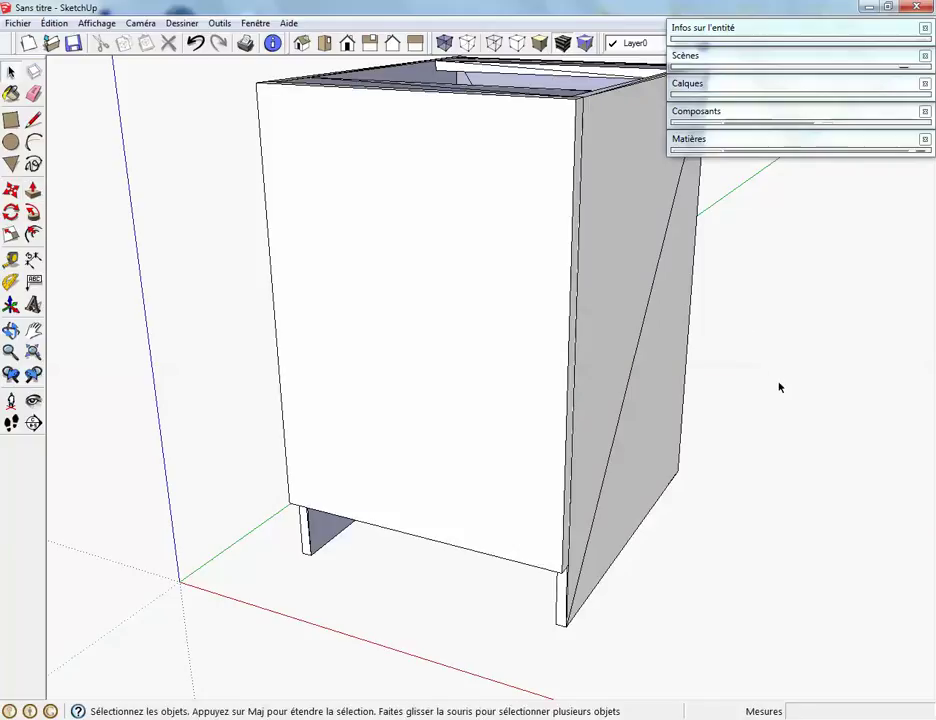
Step: Round over the door's outer front edge with a radius-15 arc fillet swept by Follow Me
{"action": "middle_click_drag", "start_coordinate": [603, 254], "coordinate": [584, 449]}
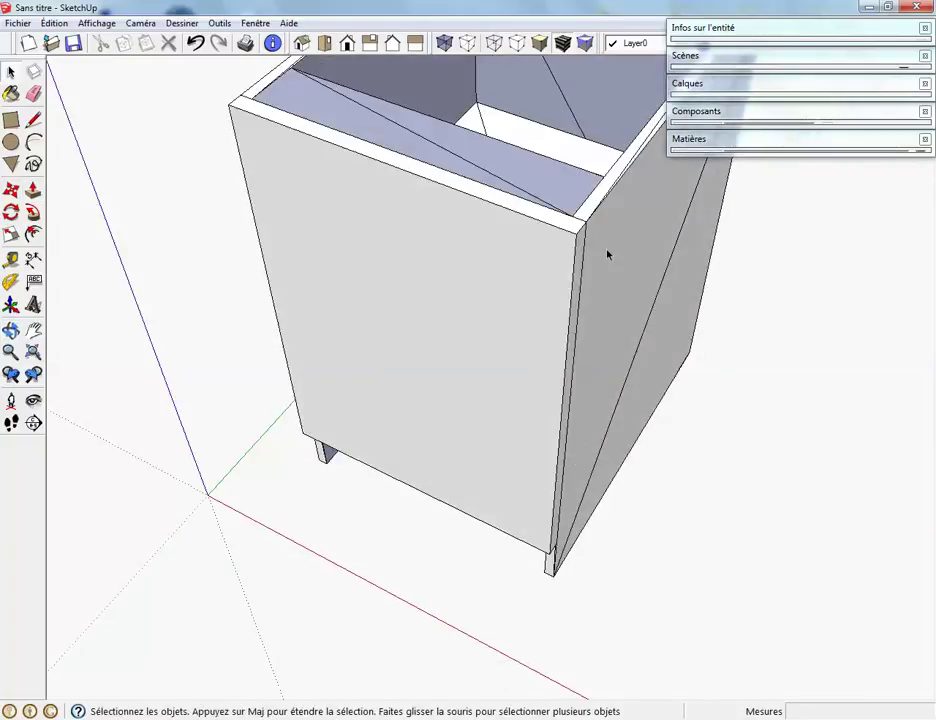
{"action": "middle_click_drag", "start_coordinate": [623, 233], "coordinate": [255, 268]}
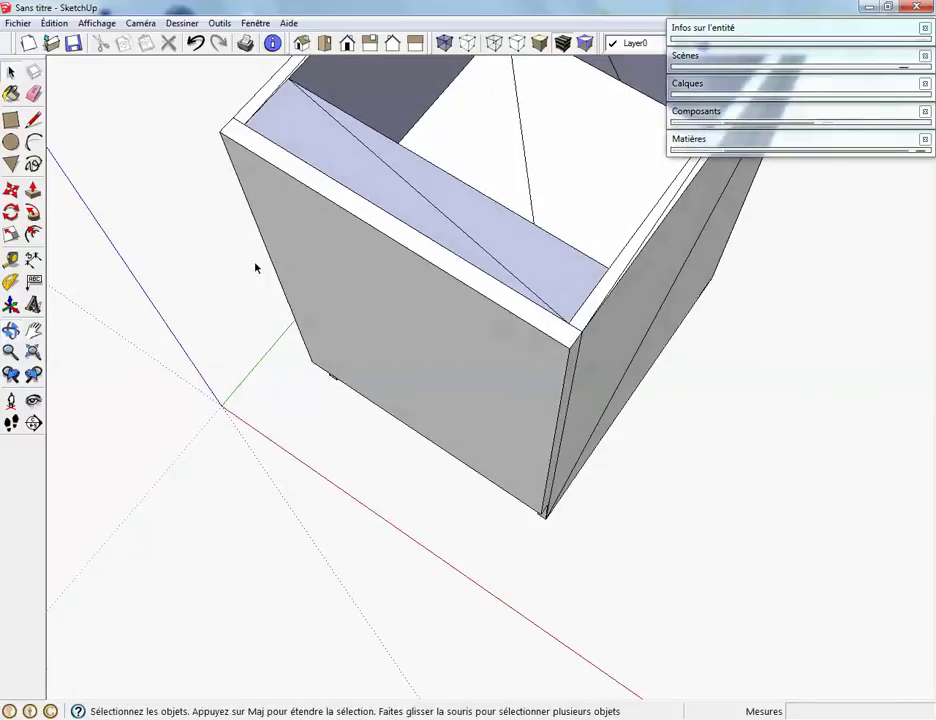
{"action": "left_click", "coordinate": [35, 142]}
{"action": "scroll", "coordinate": [592, 348], "scroll_direction": "up", "scroll_amount": 4}
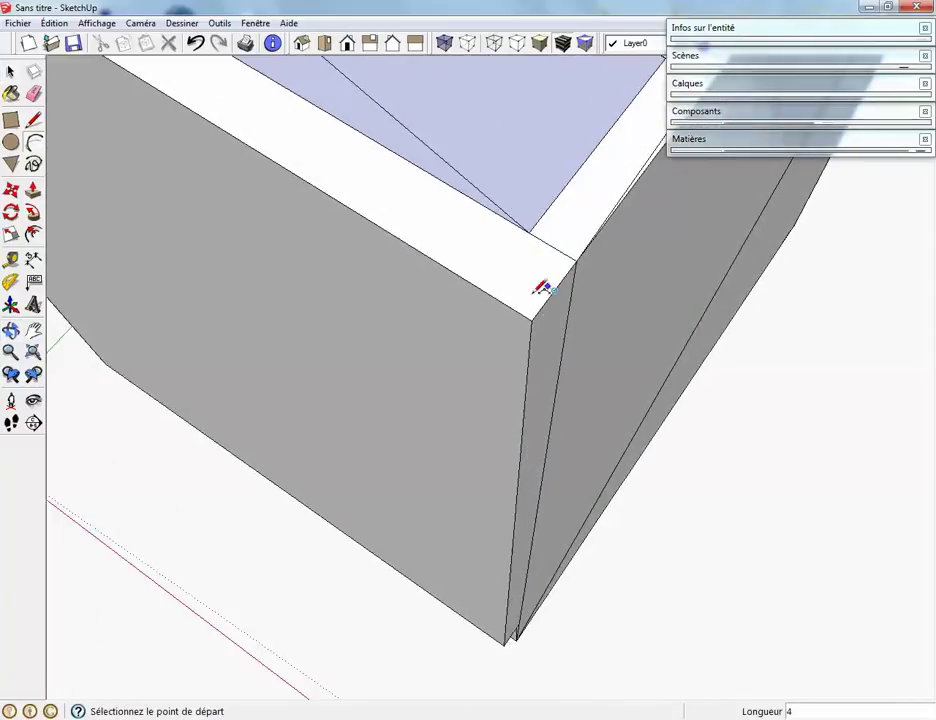
{"action": "left_click", "coordinate": [555, 290]}
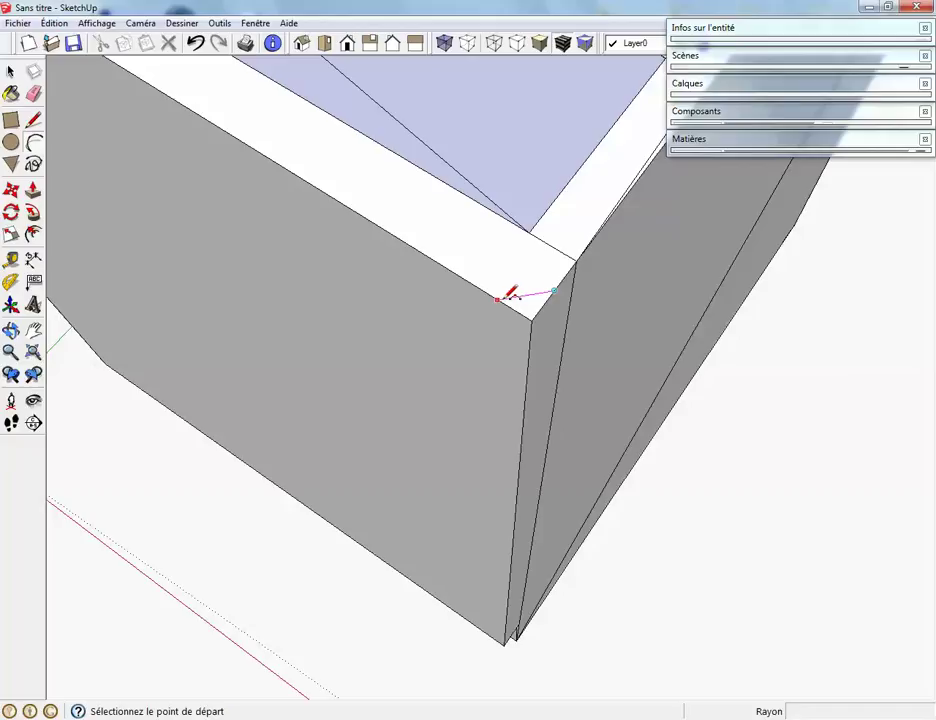
{"action": "left_click", "coordinate": [499, 298]}
{"action": "left_click", "coordinate": [535, 300]}
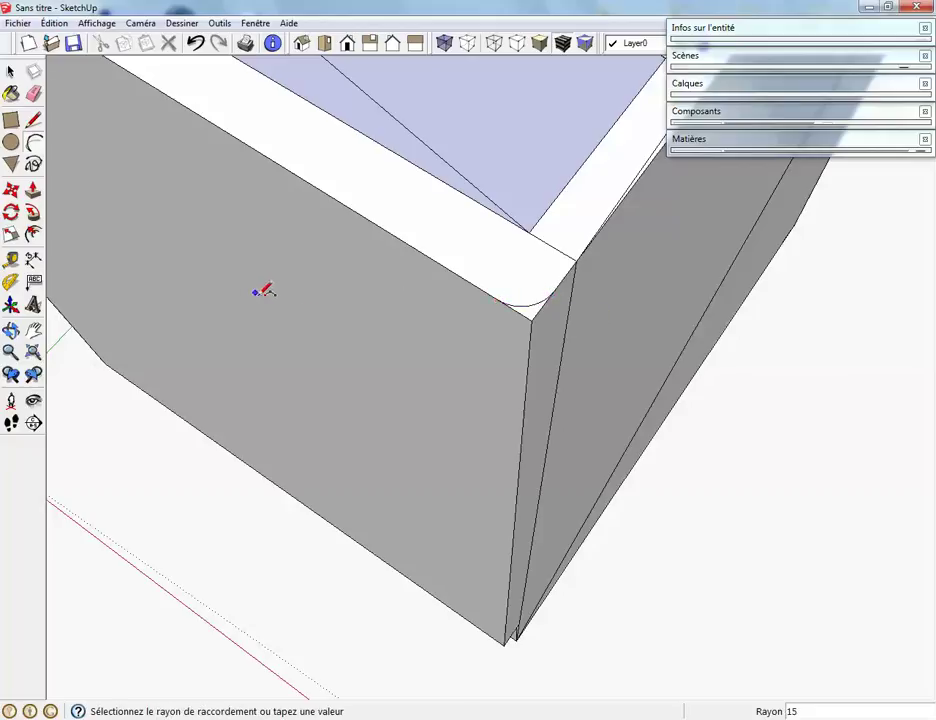
{"action": "key", "text": "space"}
{"action": "left_click", "coordinate": [355, 325]}
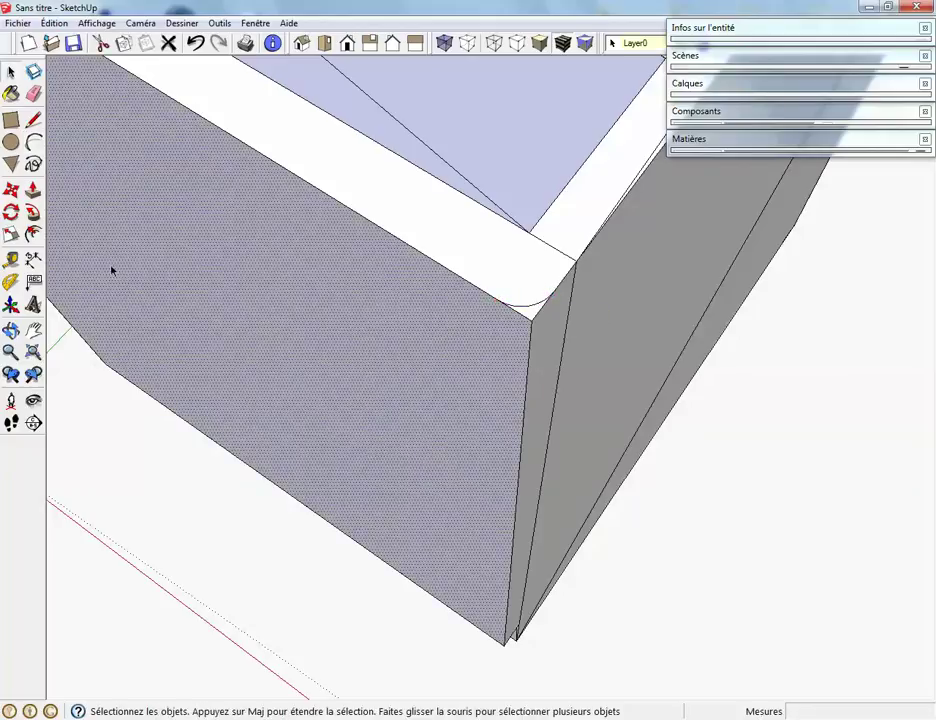
{"action": "left_click", "coordinate": [33, 234]}
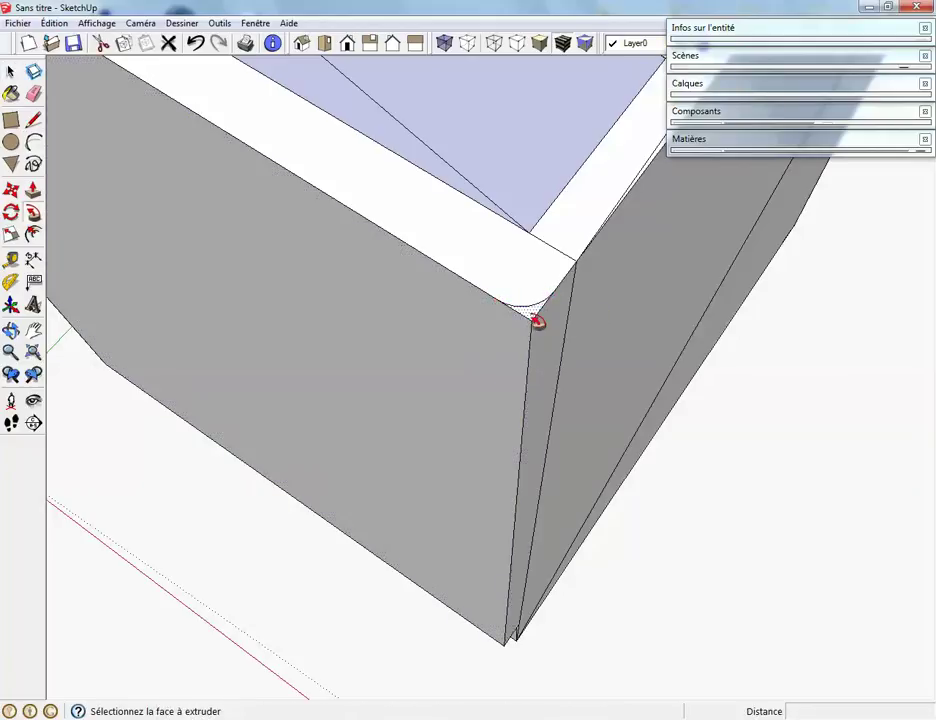
{"action": "left_click", "coordinate": [530, 350]}
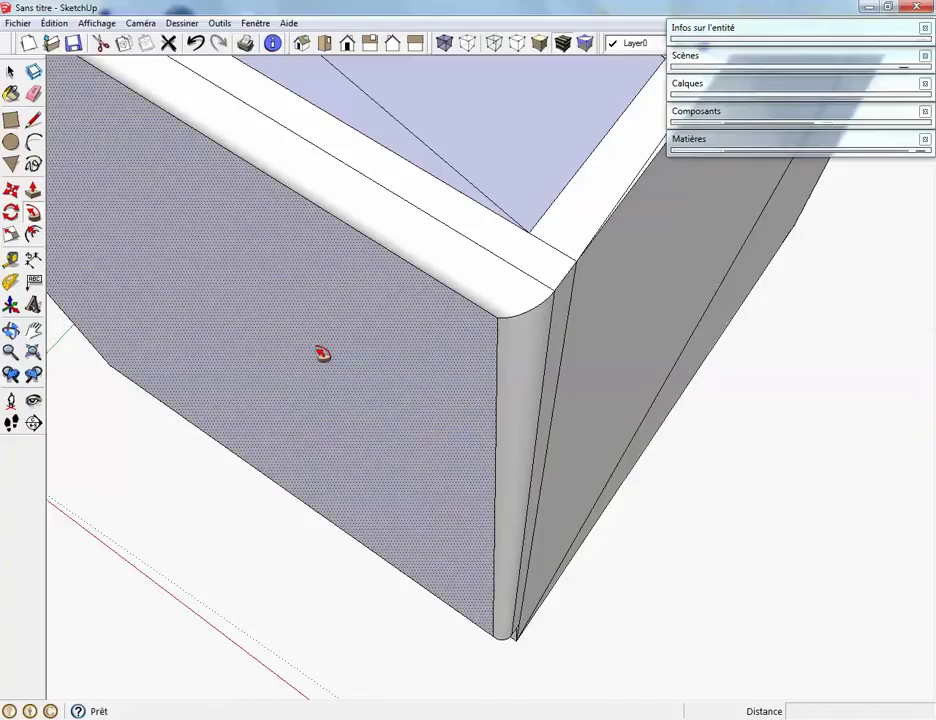
Step: Push the door's front face in by 3
{"action": "left_click", "coordinate": [33, 188]}
{"action": "left_click", "coordinate": [363, 309]}
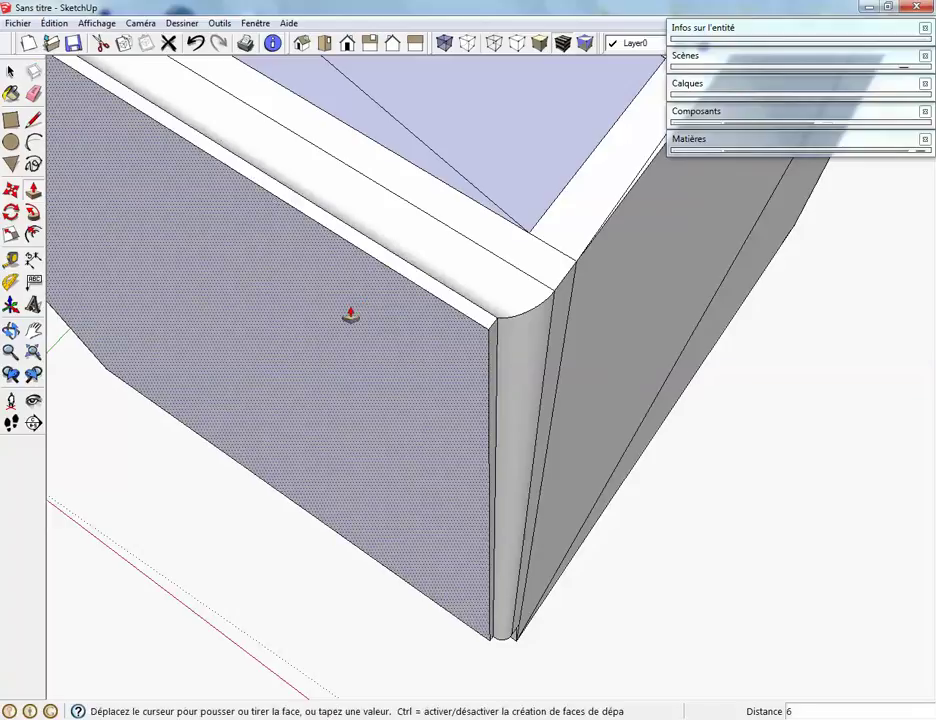
{"action": "left_click", "coordinate": [350, 315]}
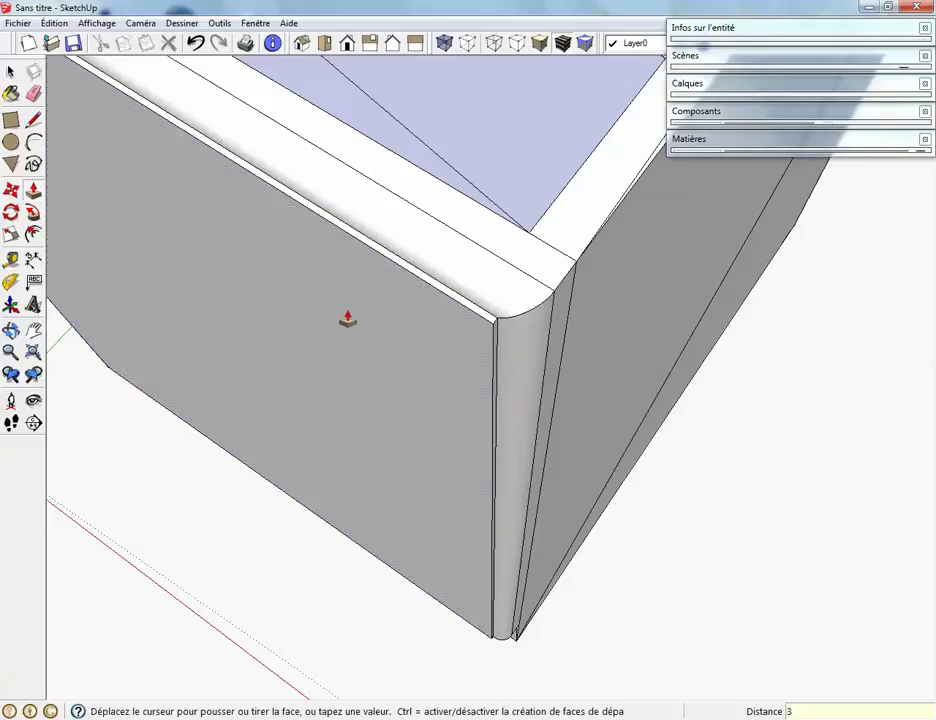
{"action": "middle_click_drag", "start_coordinate": [347, 318], "coordinate": [437, 286]}
{"action": "scroll", "coordinate": [330, 389], "scroll_direction": "up", "scroll_amount": 3}
{"action": "scroll", "coordinate": [299, 437], "scroll_direction": "down", "scroll_amount": 4}
{"action": "middle_click_drag", "start_coordinate": [299, 437], "coordinate": [265, 311]}
Step: Offset an inner panel outline 60 inside the door's front face
{"action": "scroll", "coordinate": [249, 364], "scroll_direction": "down", "scroll_amount": 3}
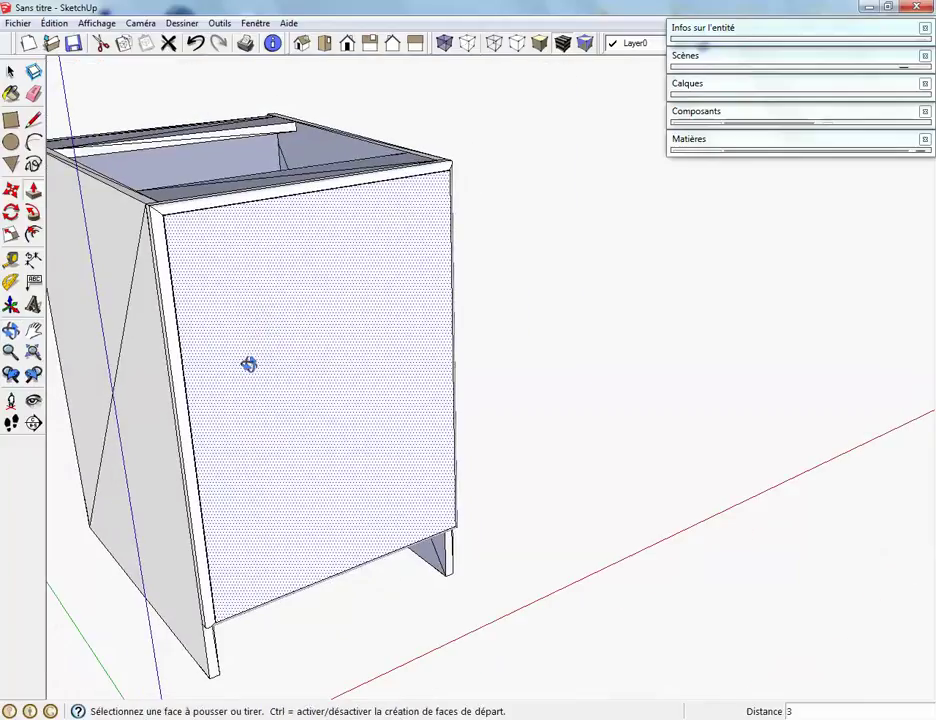
{"action": "middle_click_drag", "start_coordinate": [249, 364], "coordinate": [234, 382]}
{"action": "scroll", "coordinate": [303, 299], "scroll_direction": "up", "scroll_amount": 5}
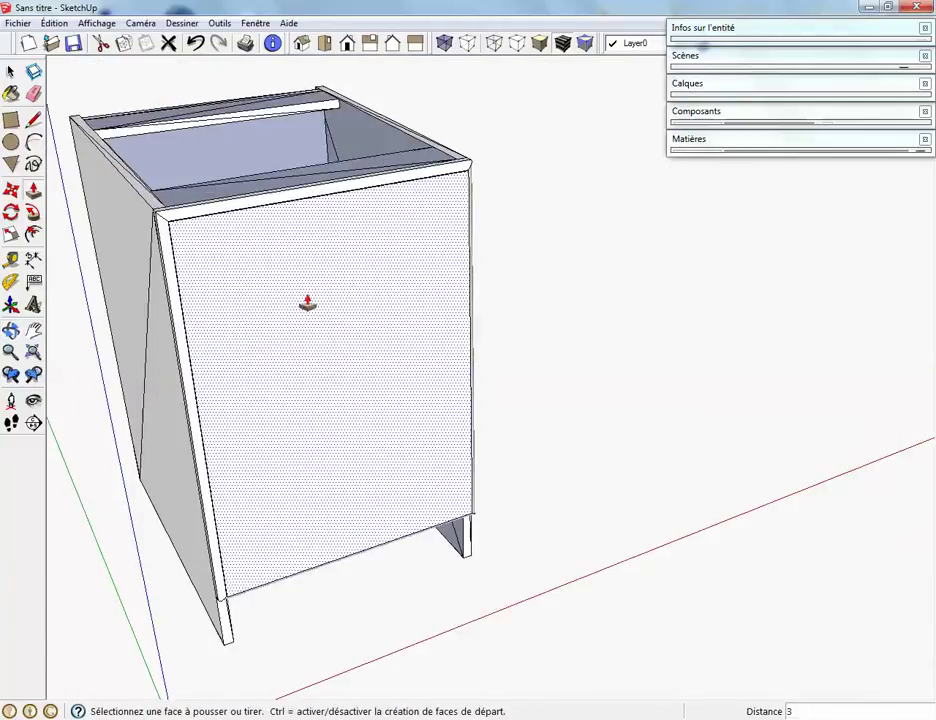
{"action": "key", "text": "space"}
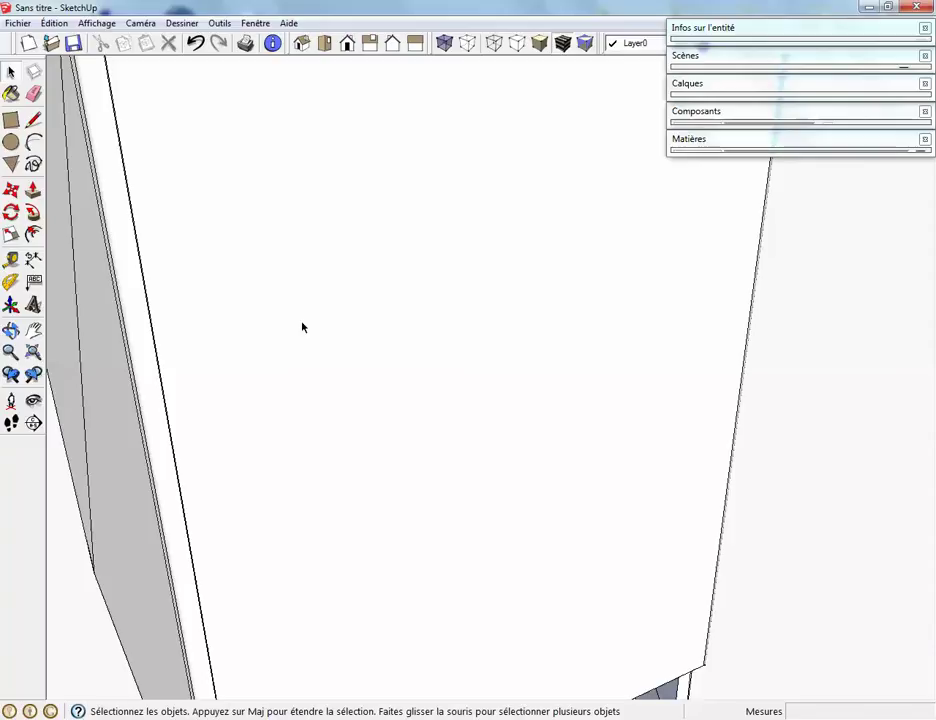
{"action": "left_click", "coordinate": [32, 234]}
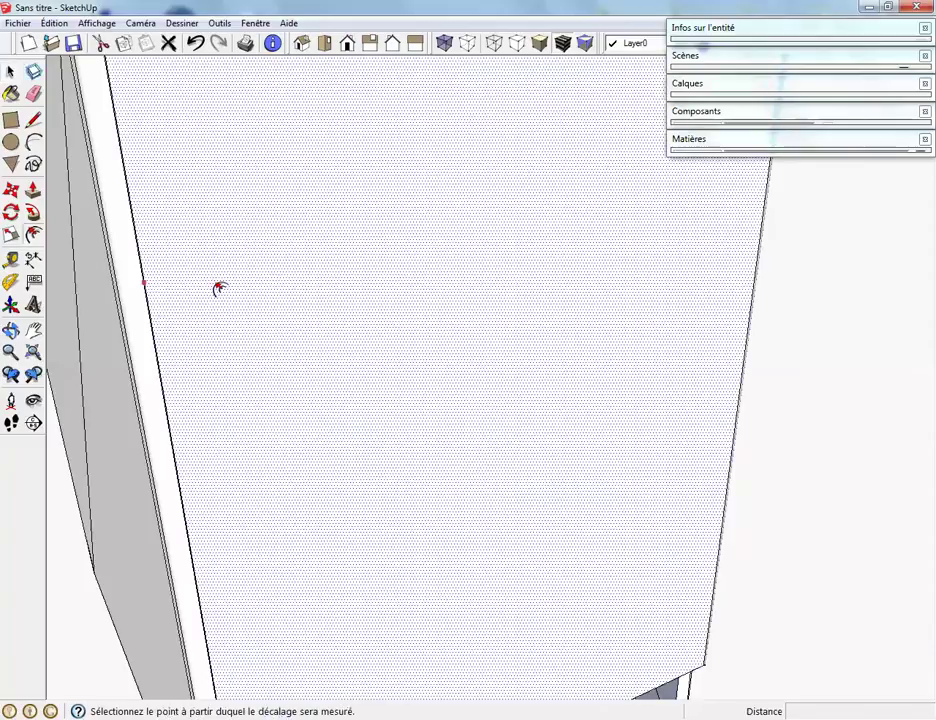
{"action": "left_click", "coordinate": [234, 297]}
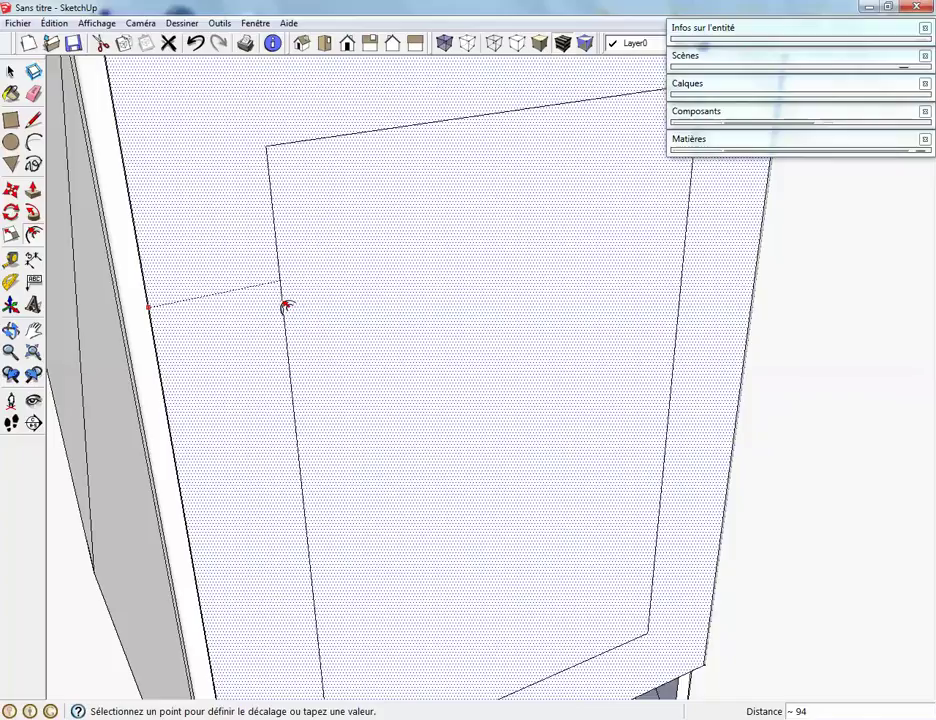
{"action": "left_click", "coordinate": [286, 307]}
{"action": "scroll", "coordinate": [286, 307], "scroll_direction": "down", "scroll_amount": 8}
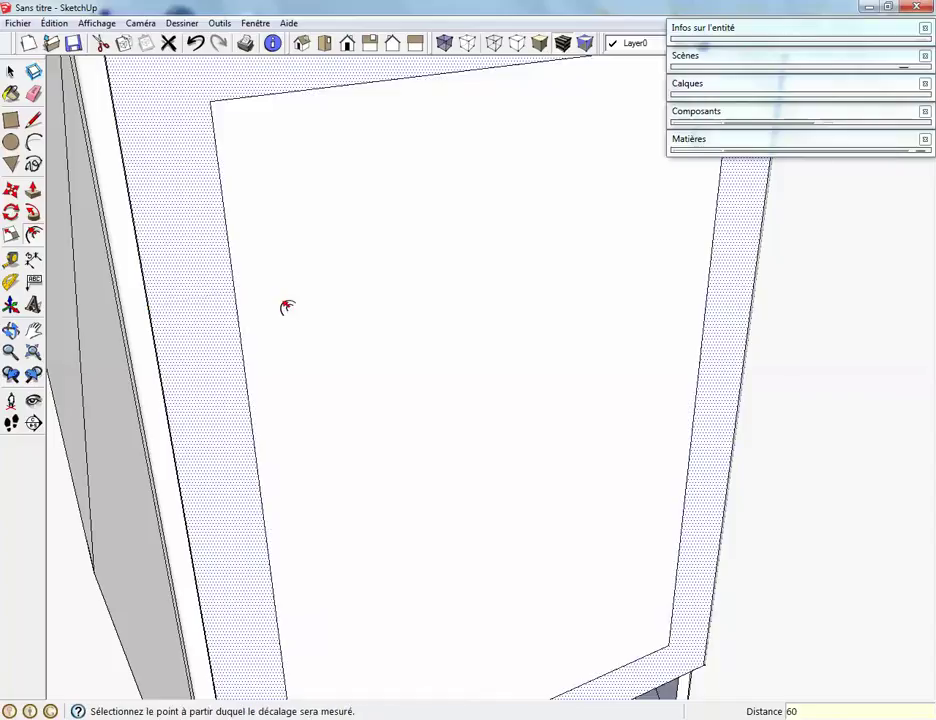
{"action": "middle_click_drag", "start_coordinate": [338, 374], "coordinate": [104, 366]}
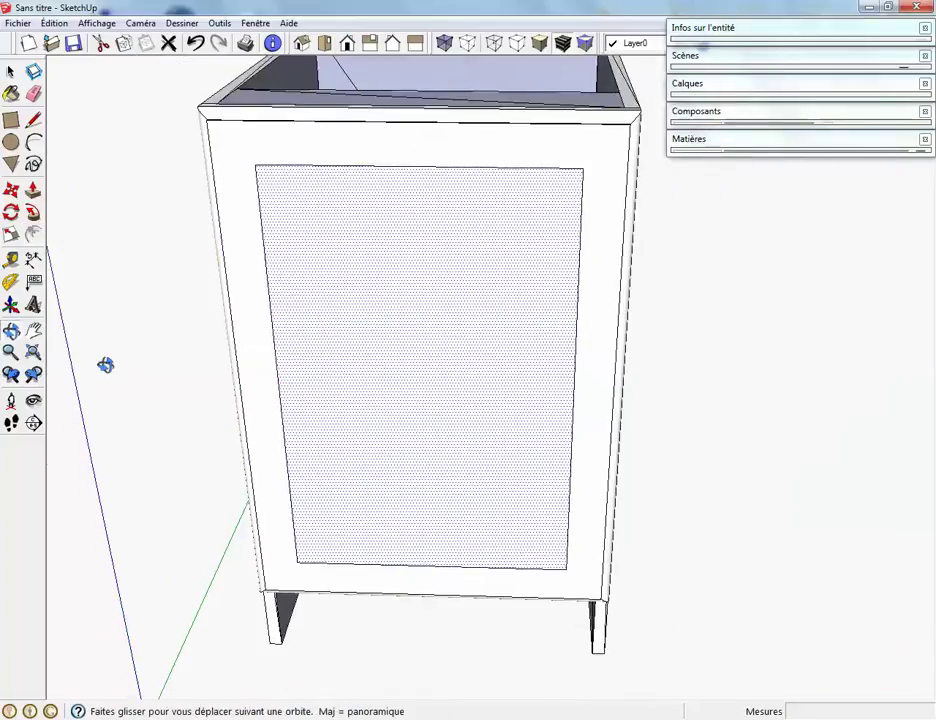
Step: Push the inner door panel in by 5 from the frame
{"action": "key", "text": "p"}
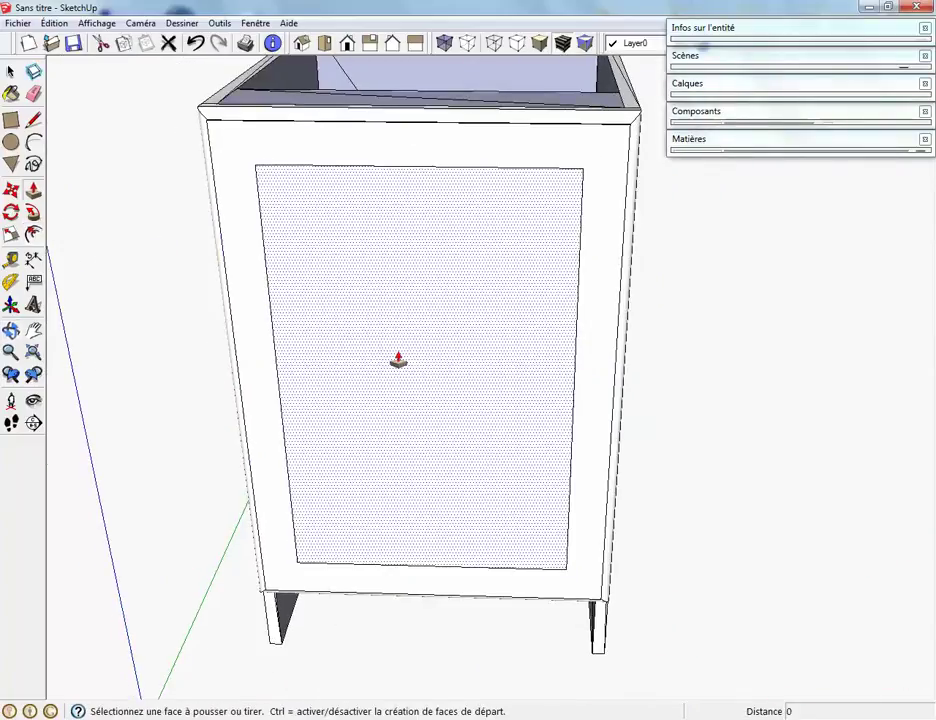
{"action": "middle_click_drag", "start_coordinate": [476, 392], "coordinate": [396, 404]}
{"action": "left_click", "coordinate": [396, 404]}
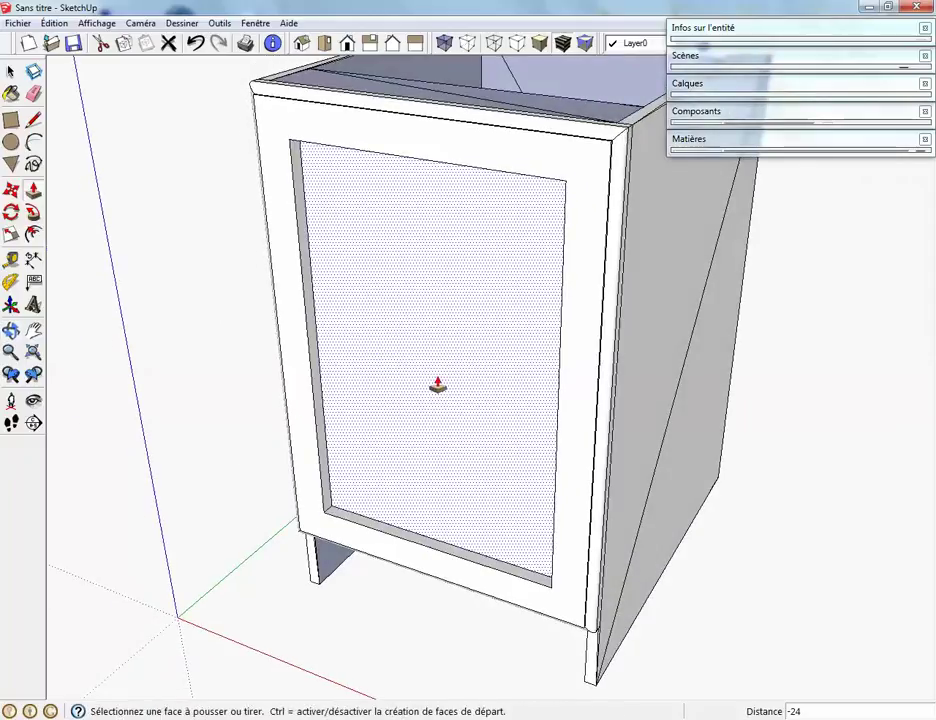
{"action": "left_click", "coordinate": [439, 384]}
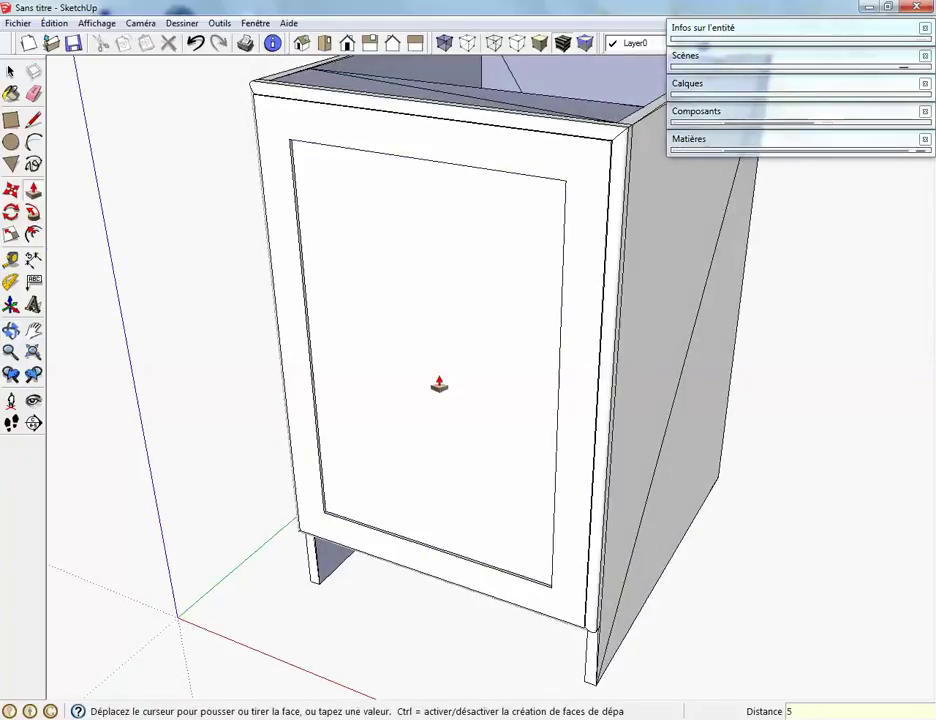
{"action": "middle_click_drag", "start_coordinate": [359, 464], "coordinate": [410, 424]}
Step: Offset the inner panel outline inward by 35
{"action": "left_click", "coordinate": [33, 234]}
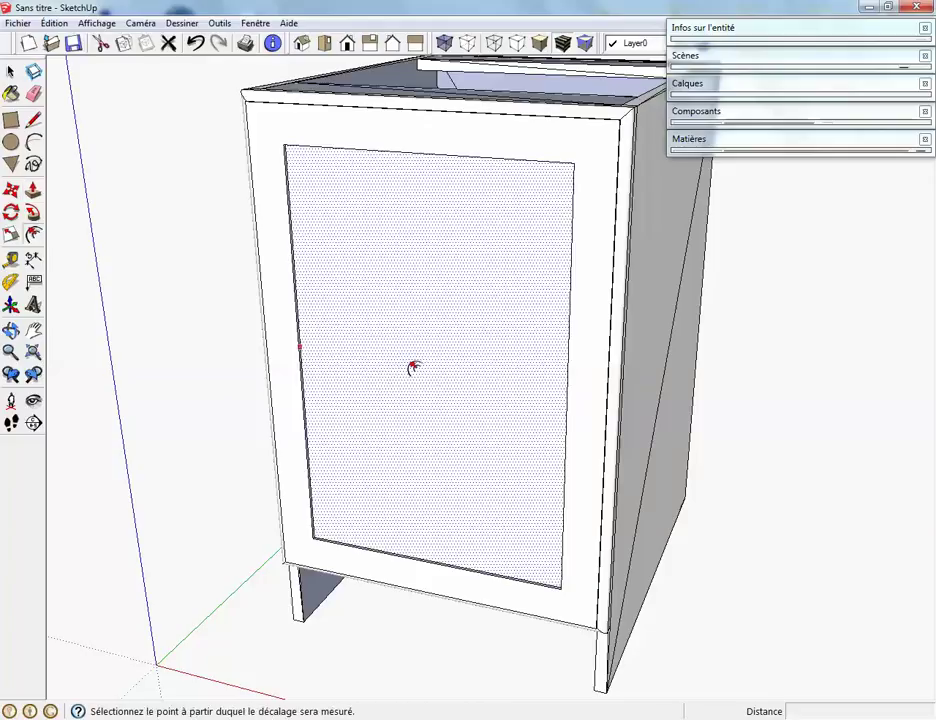
{"action": "left_click", "coordinate": [374, 354]}
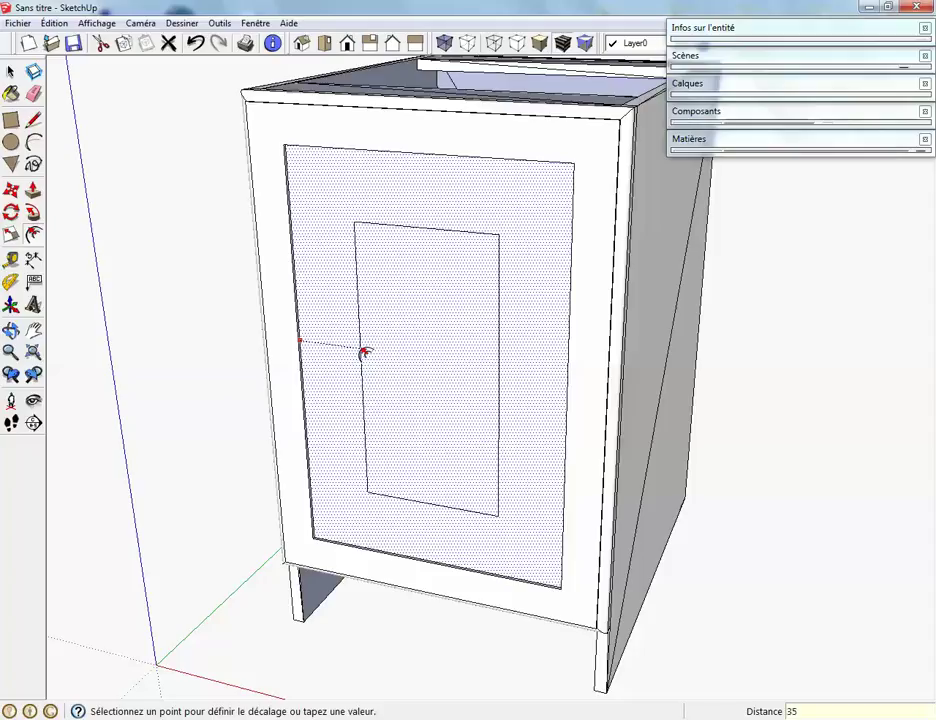
{"action": "key", "text": "Return"}
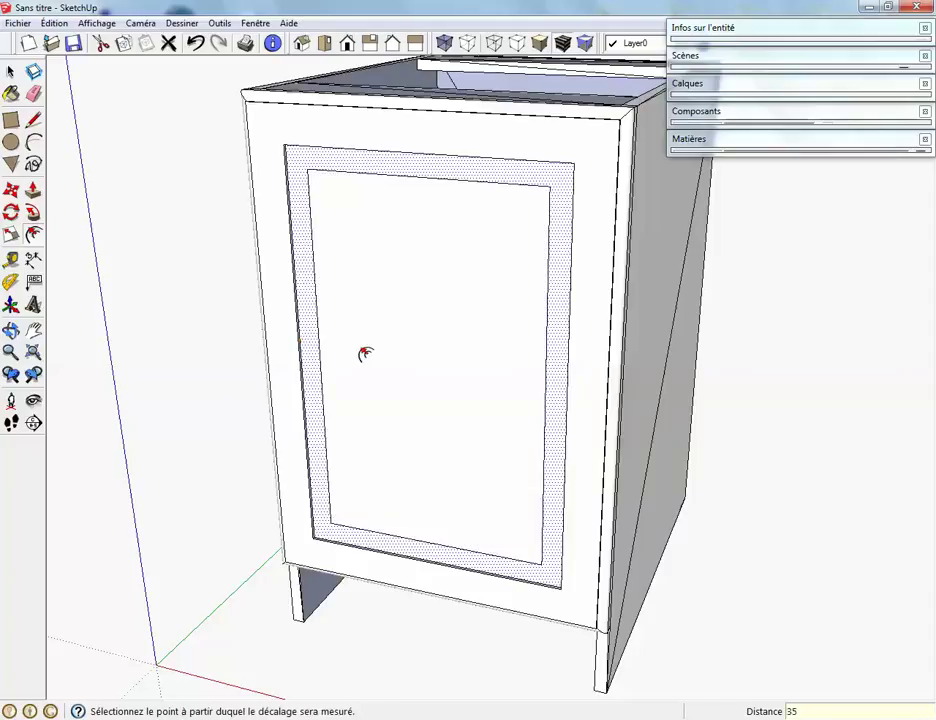
Step: Move the centre panel face 12 back into the frame, creating sloped bevelled edges
{"action": "left_click", "coordinate": [10, 189]}
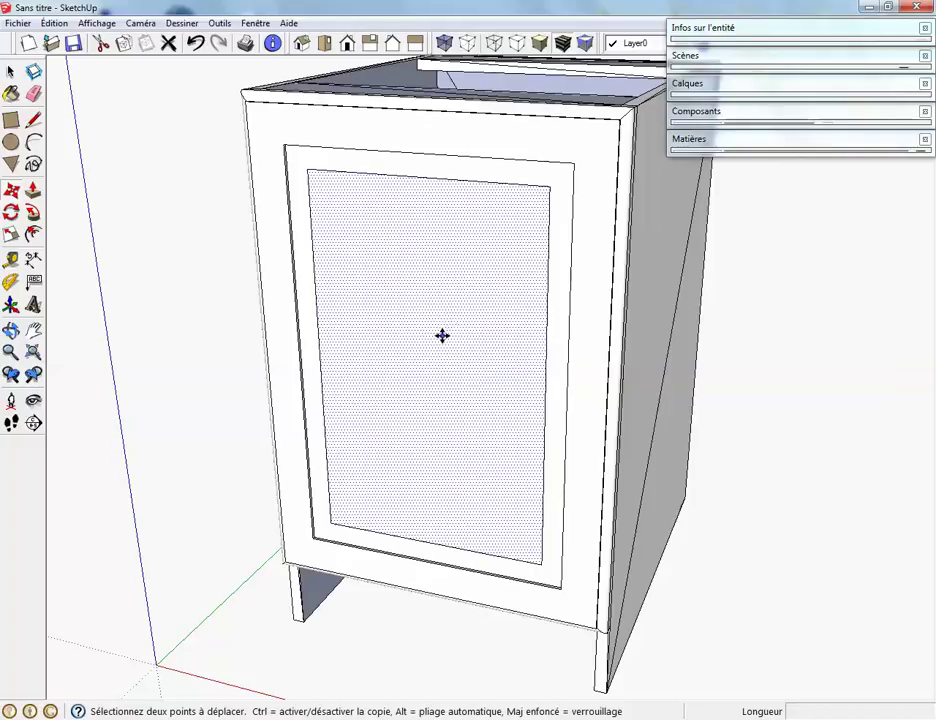
{"action": "left_click", "coordinate": [445, 332]}
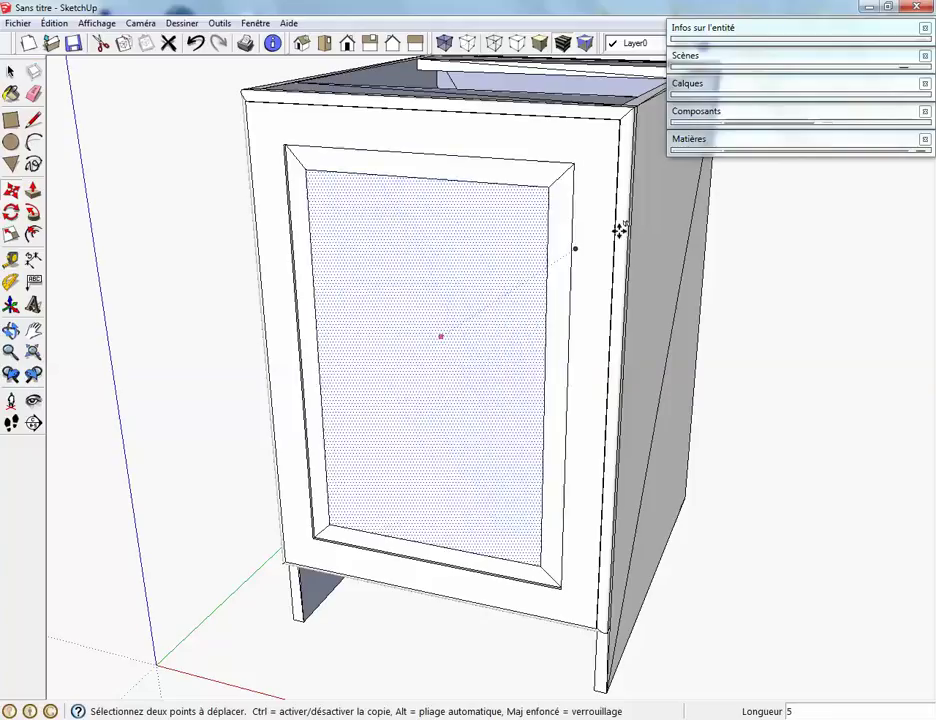
{"action": "left_click", "coordinate": [700, 192]}
{"action": "middle_click_drag", "start_coordinate": [700, 192], "coordinate": [506, 480]}
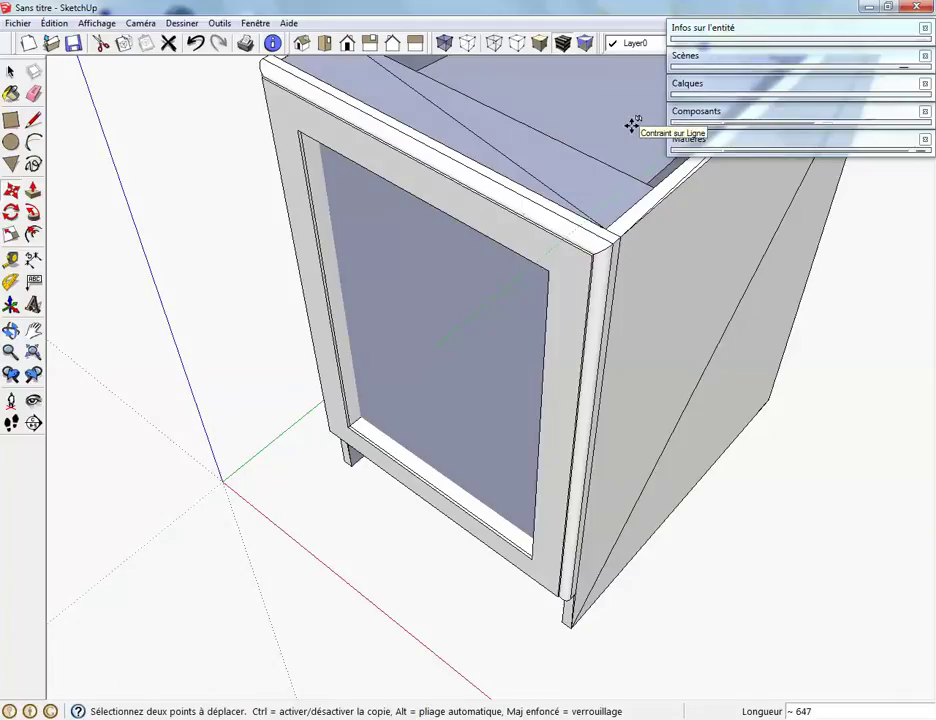
{"action": "left_click", "coordinate": [632, 124]}
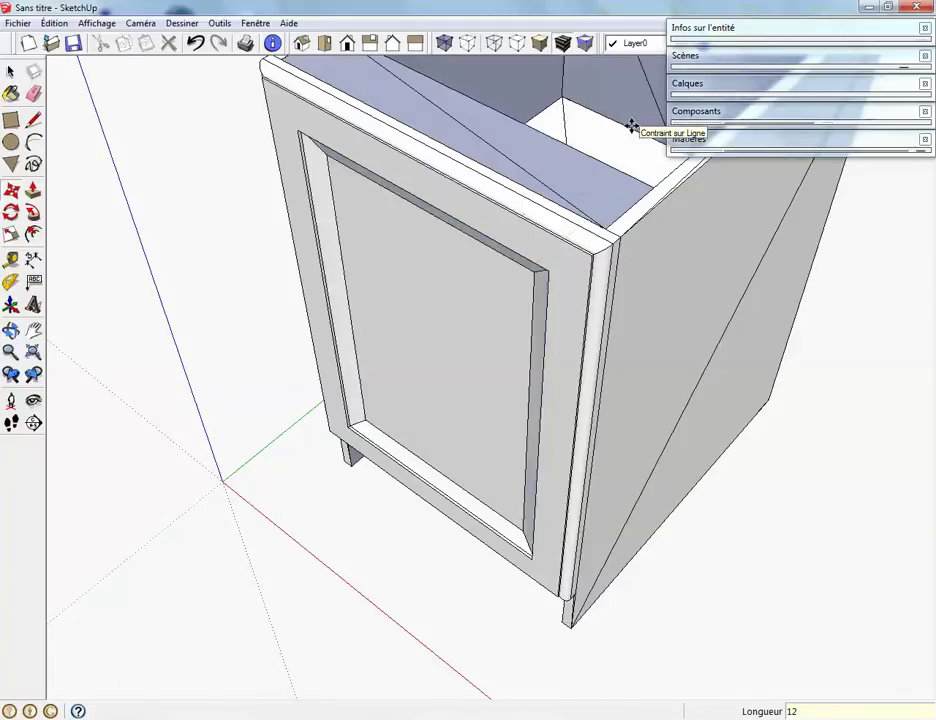
{"action": "middle_click_drag", "start_coordinate": [447, 340], "coordinate": [397, 150]}
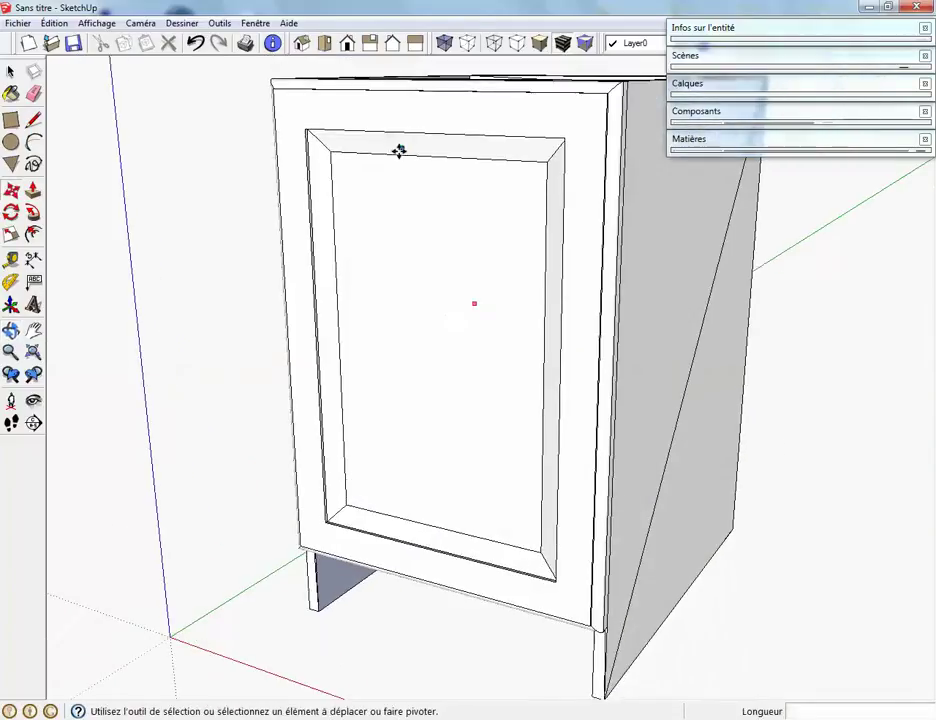
{"action": "scroll", "coordinate": [380, 162], "scroll_direction": "up", "scroll_amount": 3}
Step: Push the recessed door panel back a further 5
{"action": "key", "text": "space"}
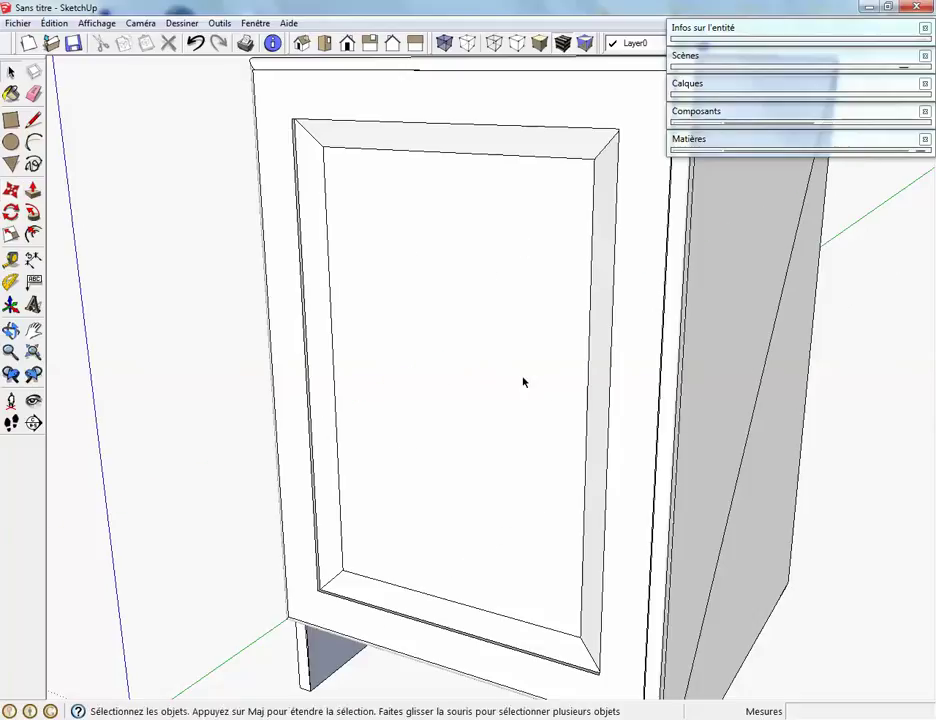
{"action": "middle_click_drag", "start_coordinate": [519, 394], "coordinate": [779, 510]}
{"action": "middle_click_drag", "start_coordinate": [458, 350], "coordinate": [332, 355]}
{"action": "left_click", "coordinate": [33, 188]}
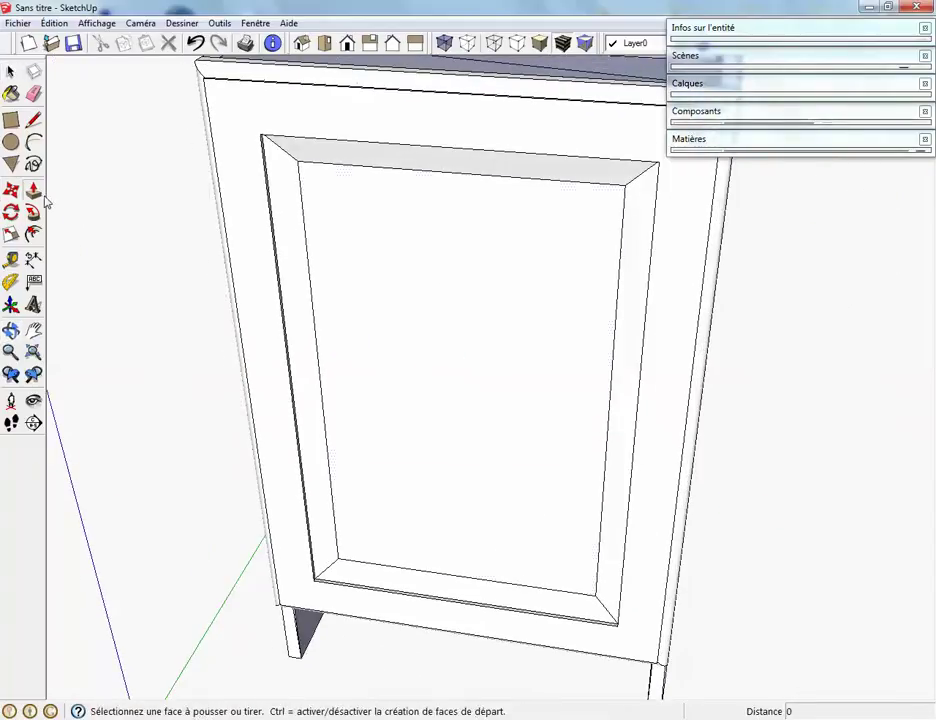
{"action": "left_click", "coordinate": [498, 331]}
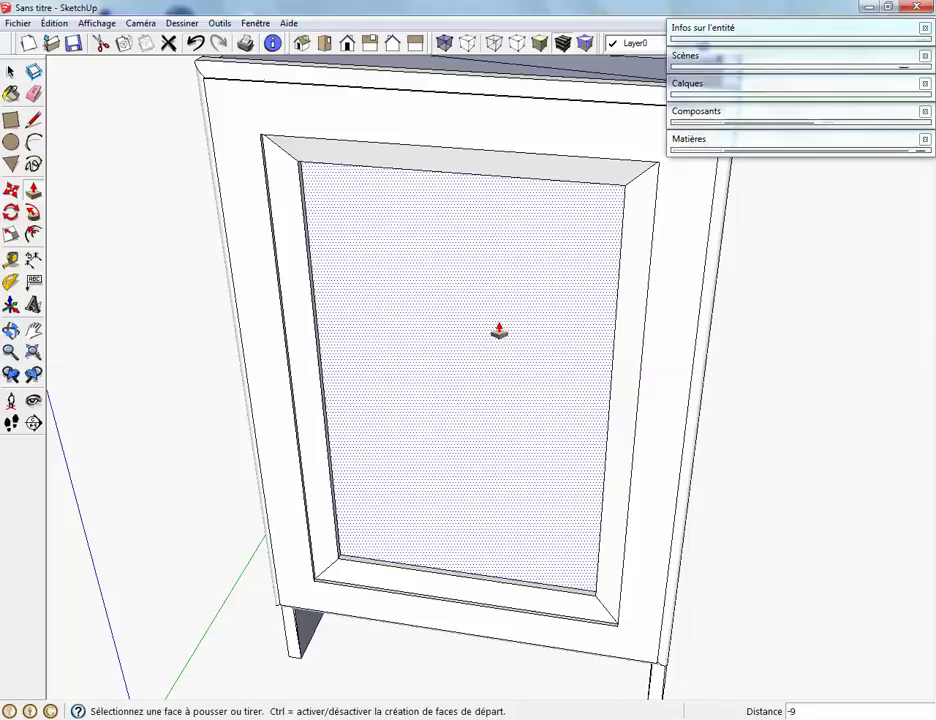
{"action": "left_click", "coordinate": [498, 331]}
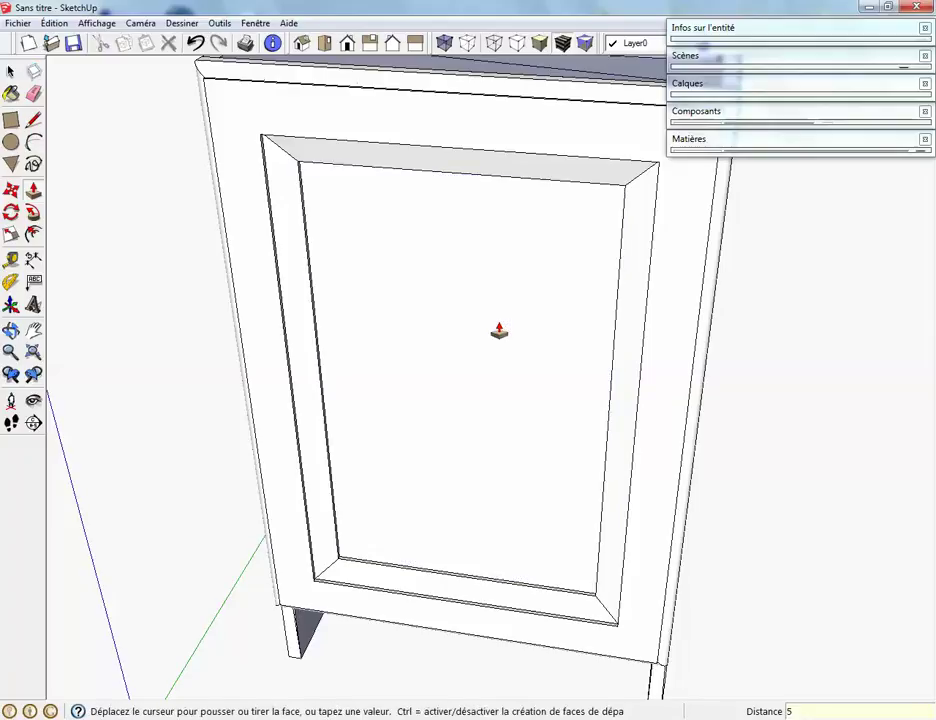
{"action": "left_click", "coordinate": [515, 405]}
{"action": "scroll", "coordinate": [502, 424], "scroll_direction": "down", "scroll_amount": 5}
{"action": "middle_click_drag", "start_coordinate": [502, 424], "coordinate": [418, 403]}
{"action": "scroll", "coordinate": [490, 403], "scroll_direction": "up", "scroll_amount": 3}
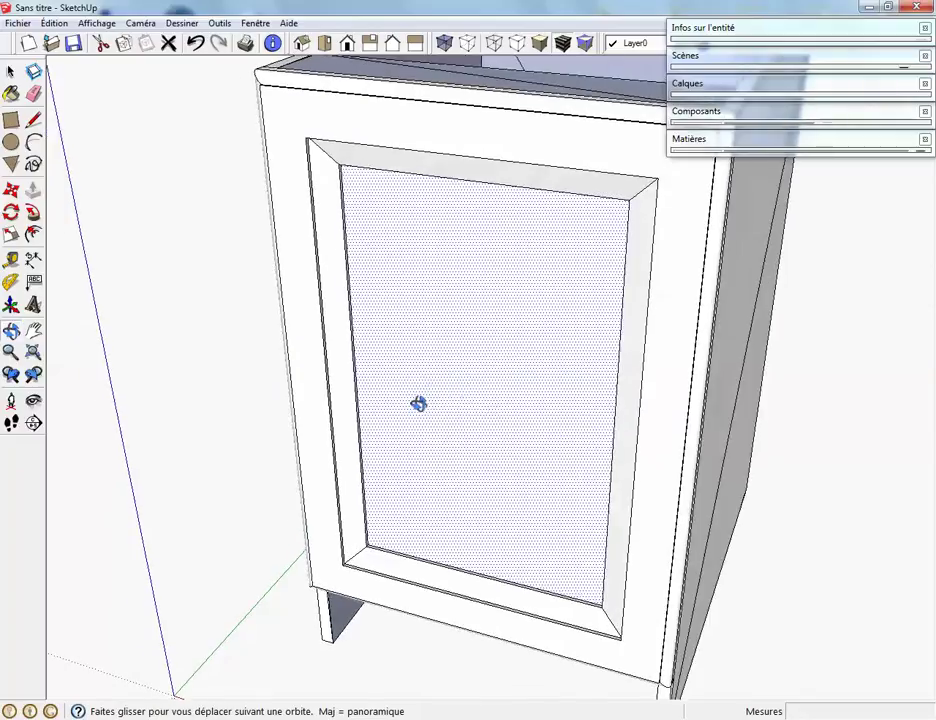
Step: Offset a smaller inset rectangle inside the recessed centre panel
{"action": "key", "text": "p"}
{"action": "left_click", "coordinate": [182, 318]}
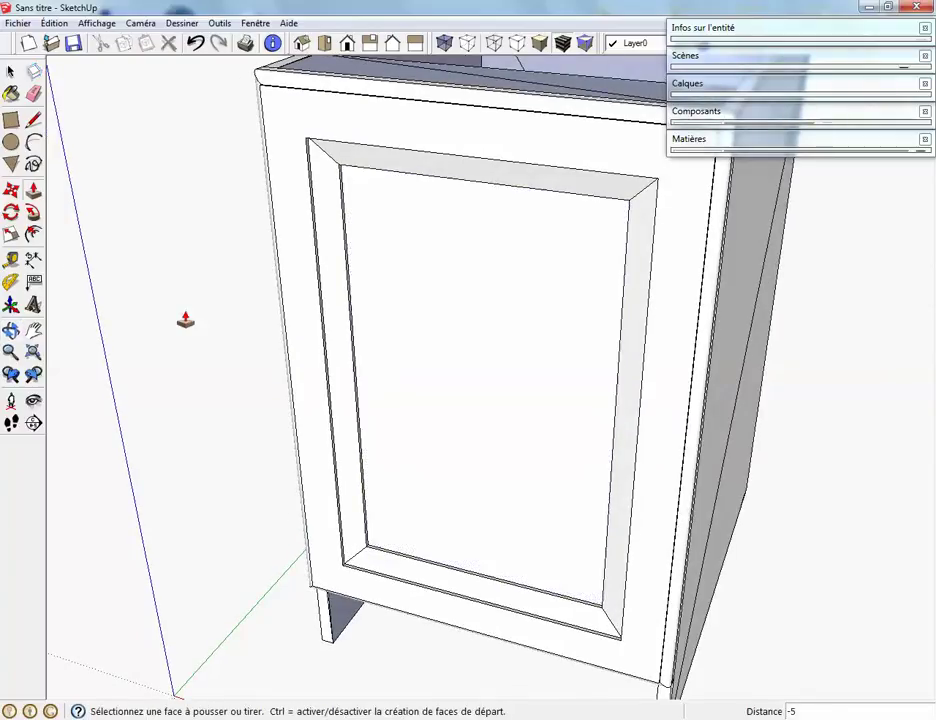
{"action": "key", "text": "f"}
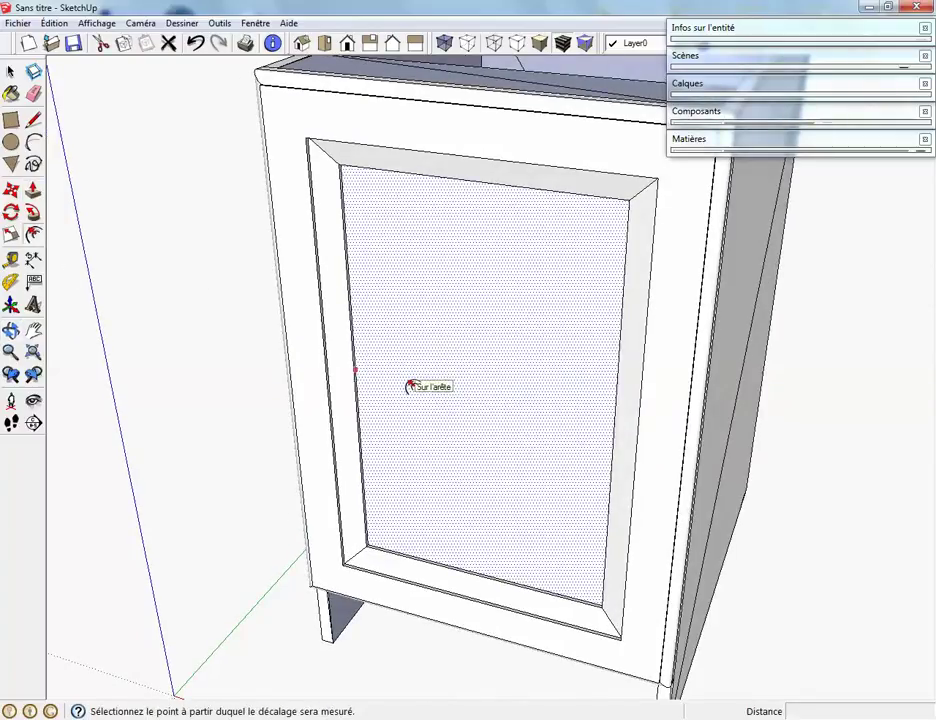
{"action": "left_click", "coordinate": [355, 370]}
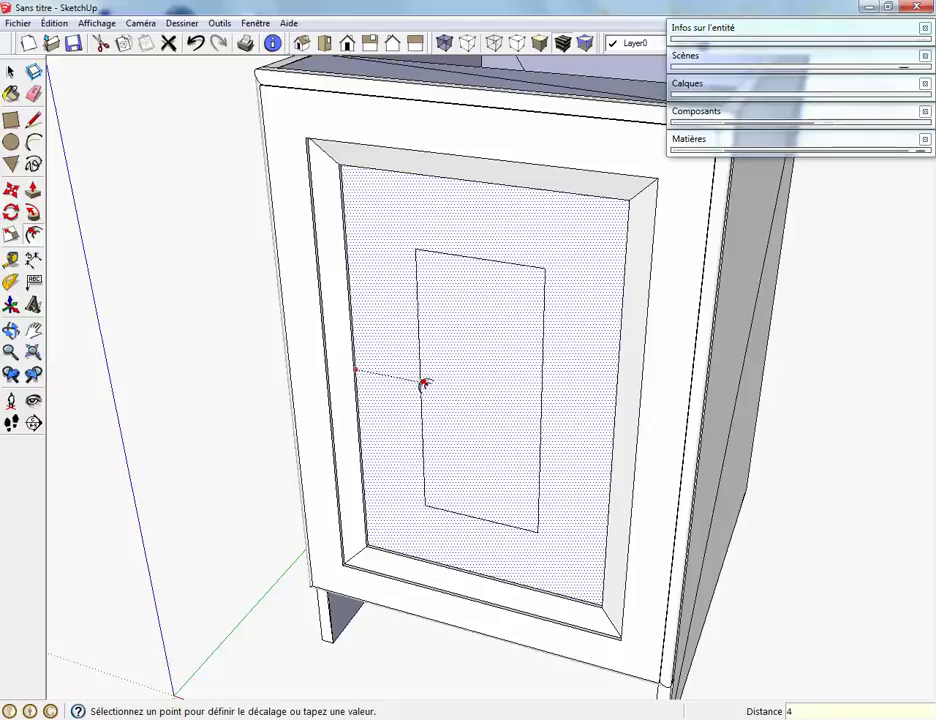
{"action": "key", "text": "Escape"}
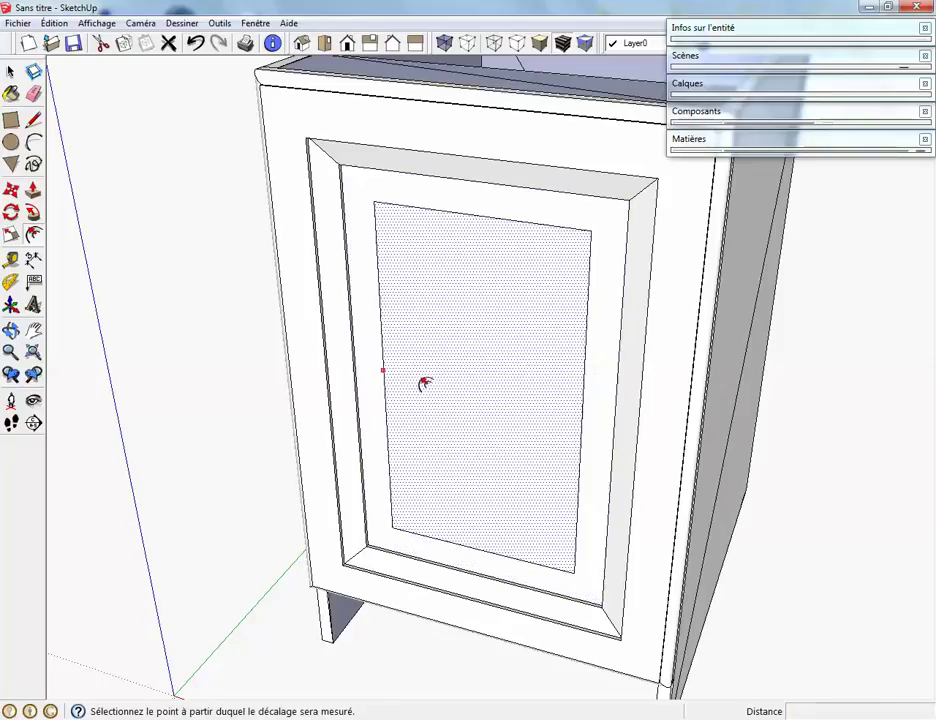
{"action": "middle_click_drag", "start_coordinate": [424, 384], "coordinate": [481, 385]}
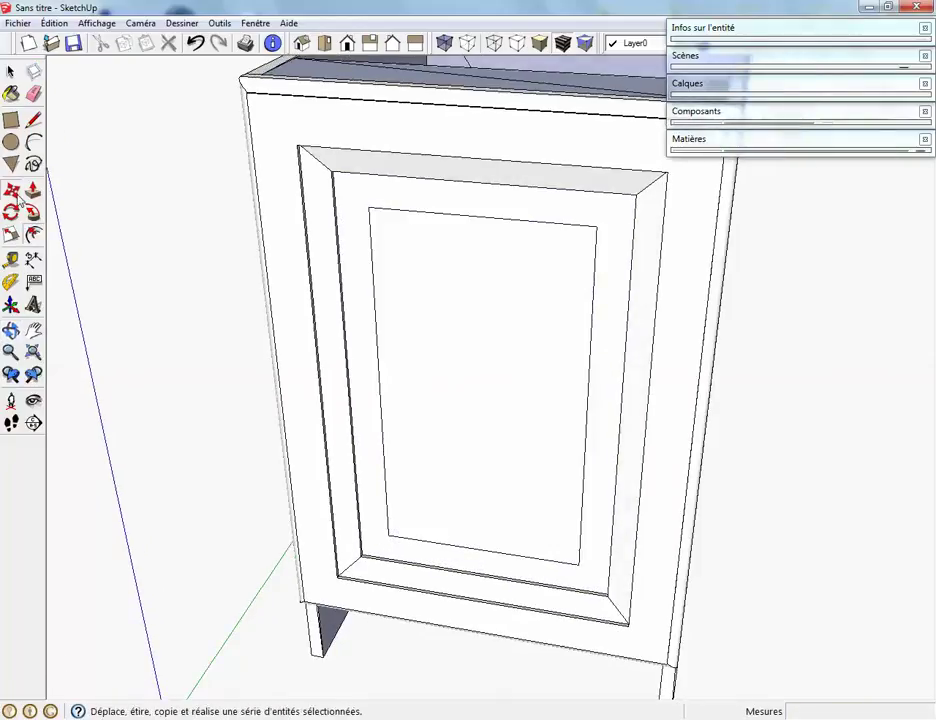
Step: Pull the panel's inner rectangle out 12 to form a raised centre with a second bevelled frame
{"action": "left_click", "coordinate": [10, 188]}
{"action": "left_click", "coordinate": [471, 380]}
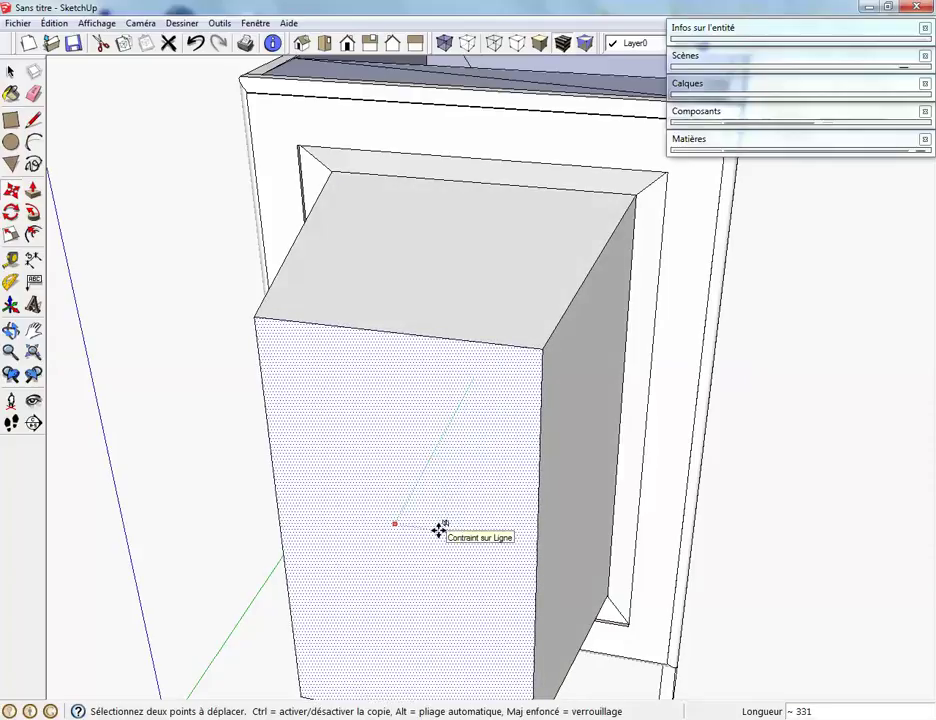
{"action": "key", "text": "Escape"}
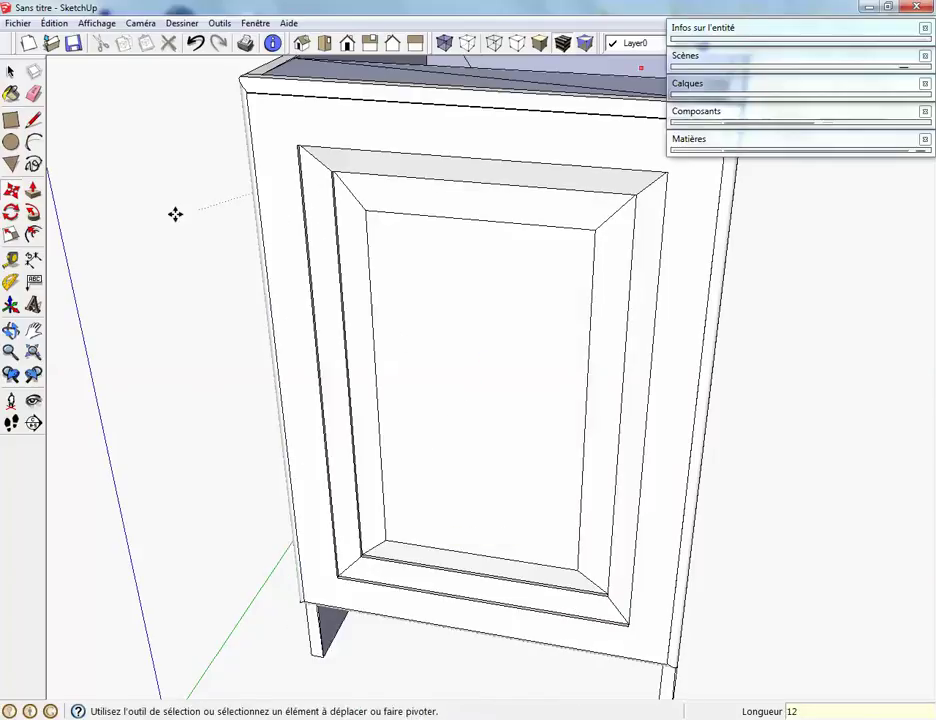
{"action": "key", "text": "space"}
{"action": "left_click", "coordinate": [33, 189]}
{"action": "left_click", "coordinate": [478, 370]}
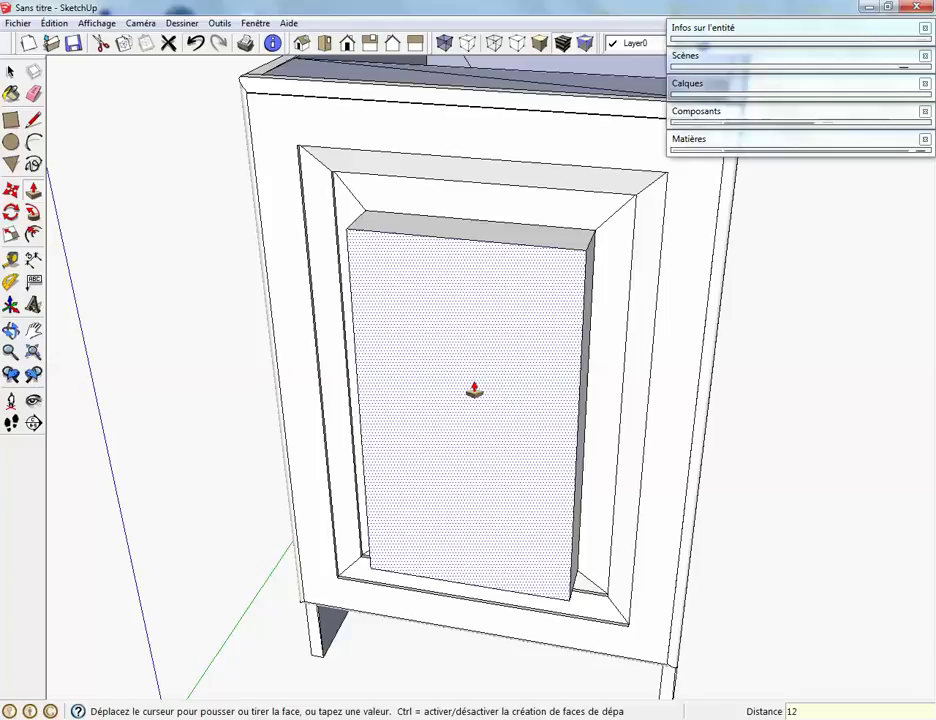
{"action": "key", "text": "Return"}
{"action": "middle_click_drag", "start_coordinate": [556, 246], "coordinate": [626, 298]}
{"action": "scroll", "coordinate": [607, 290], "scroll_direction": "up", "scroll_amount": 6}
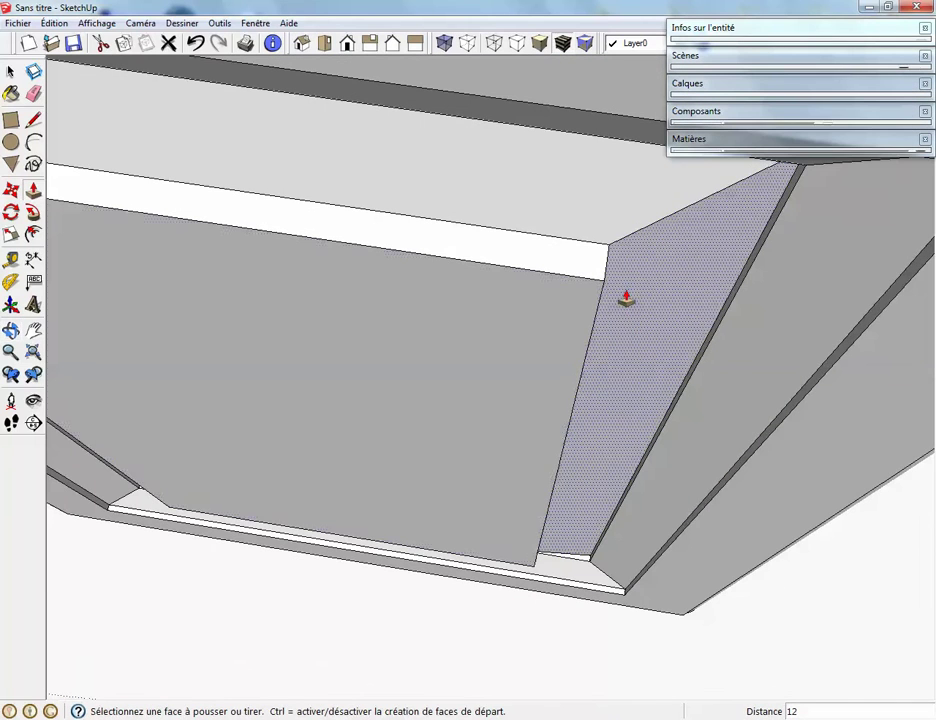
Step: Draw a small fillet arc profile at the raised panel's corner
{"action": "left_click", "coordinate": [33, 141]}
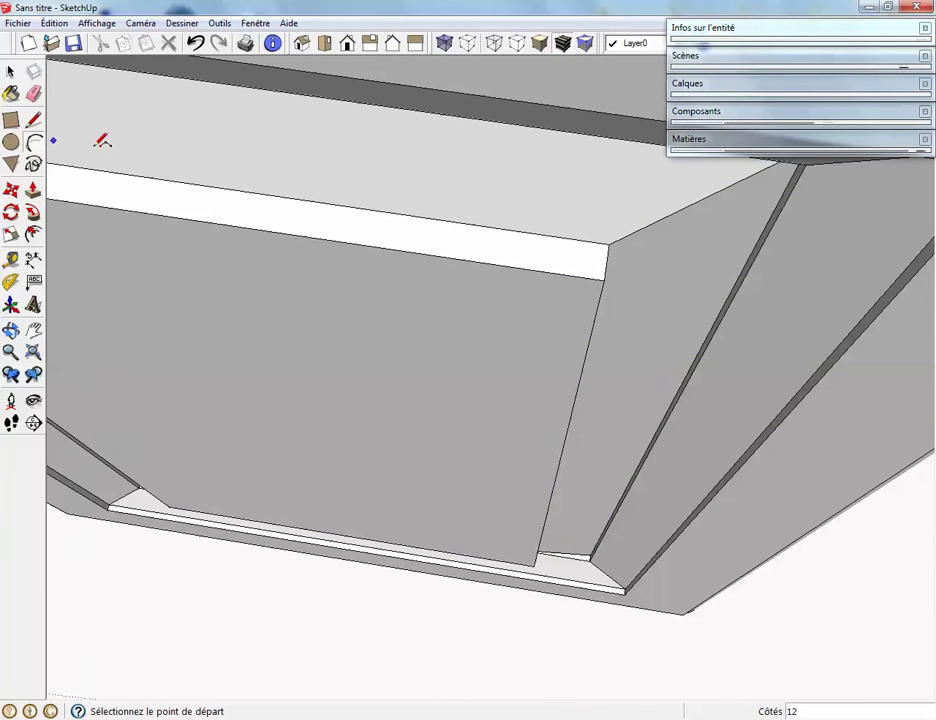
{"action": "left_click", "coordinate": [606, 264]}
{"action": "left_click", "coordinate": [587, 272]}
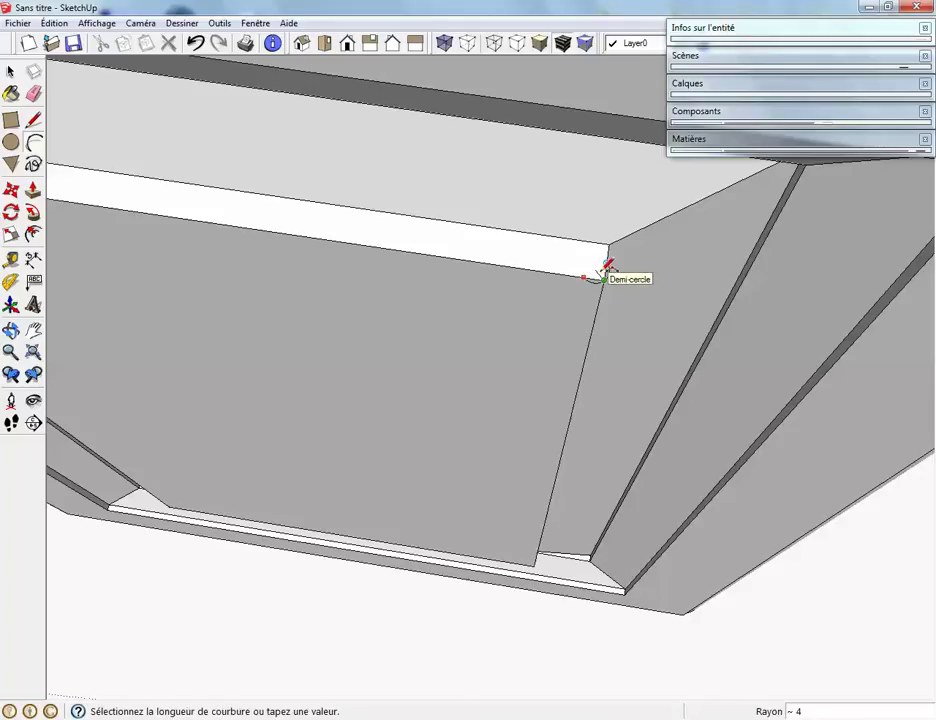
{"action": "scroll", "coordinate": [604, 268], "scroll_direction": "up", "scroll_amount": 4}
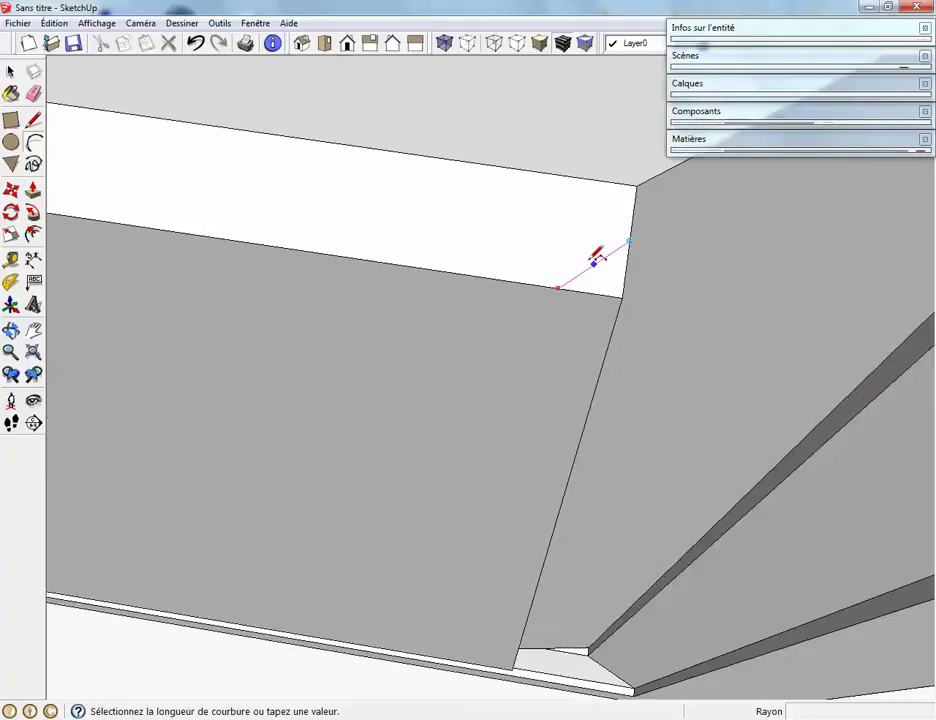
{"action": "left_click", "coordinate": [611, 267]}
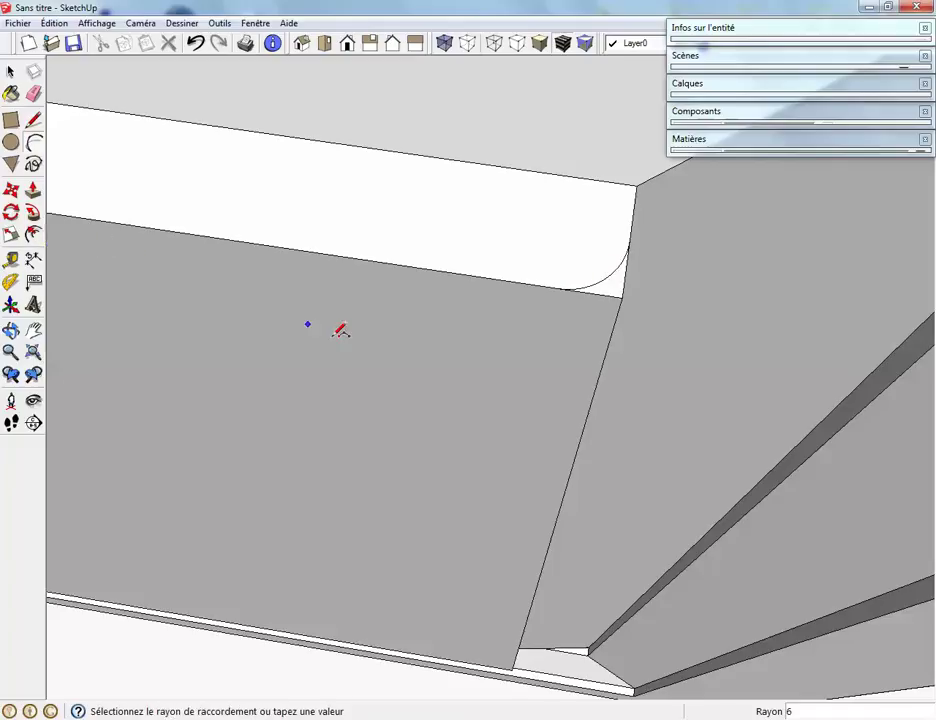
Step: Select the raised panel face and Follow Me the fillet profile around its edge
{"action": "key", "text": "space"}
{"action": "left_click", "coordinate": [371, 358]}
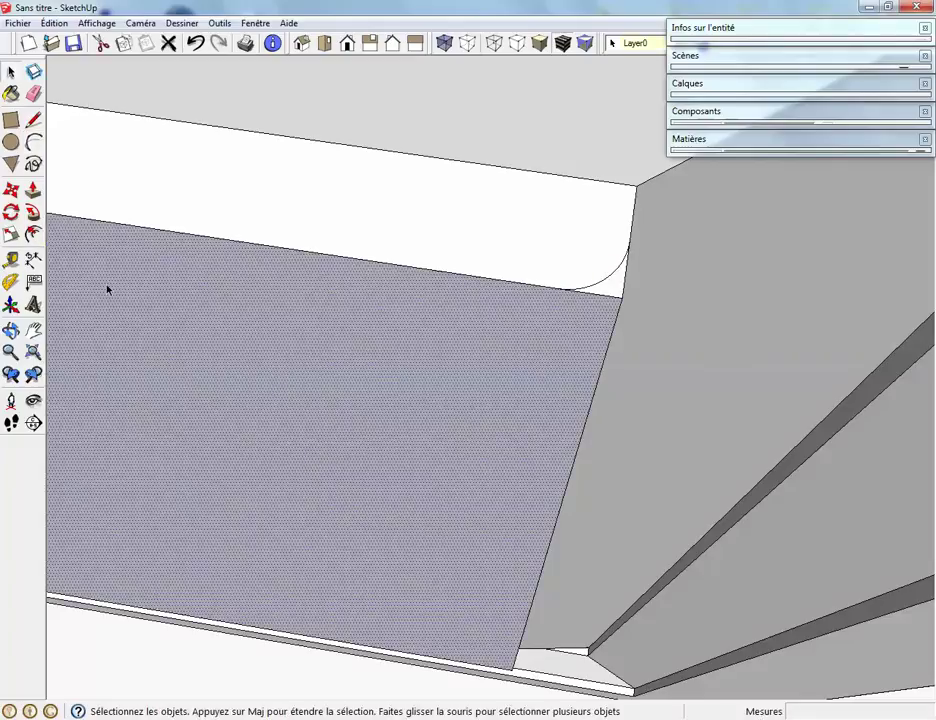
{"action": "left_click", "coordinate": [33, 212]}
{"action": "left_click", "coordinate": [568, 303]}
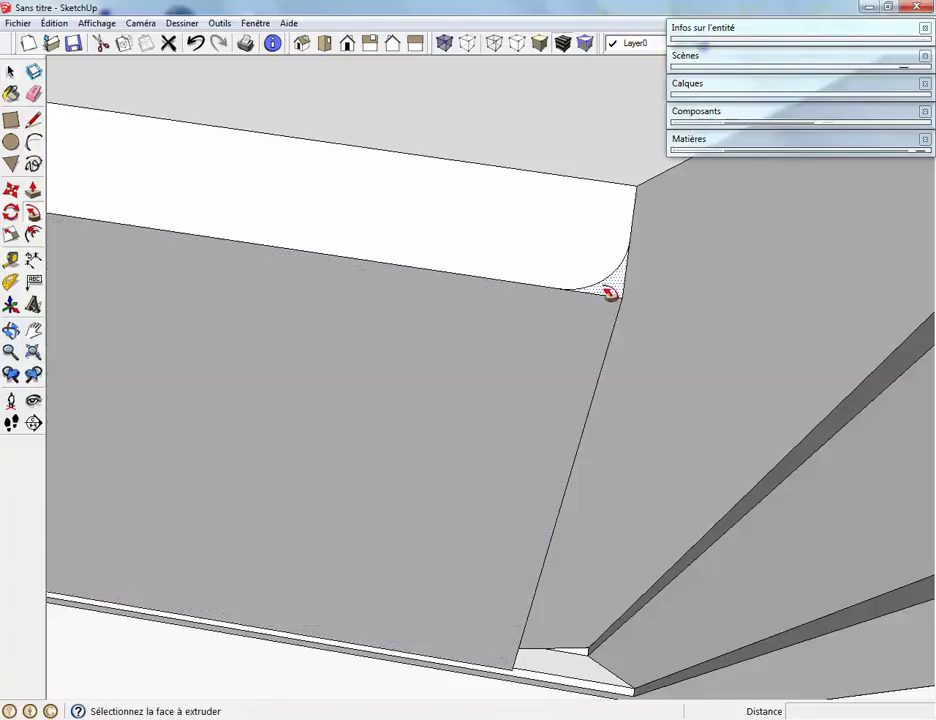
{"action": "left_click", "coordinate": [607, 292]}
{"action": "middle_click_drag", "start_coordinate": [383, 318], "coordinate": [79, 259]}
Step: Push/Pull the raised panel face a further 3
{"action": "left_click", "coordinate": [33, 189]}
{"action": "left_click", "coordinate": [313, 355]}
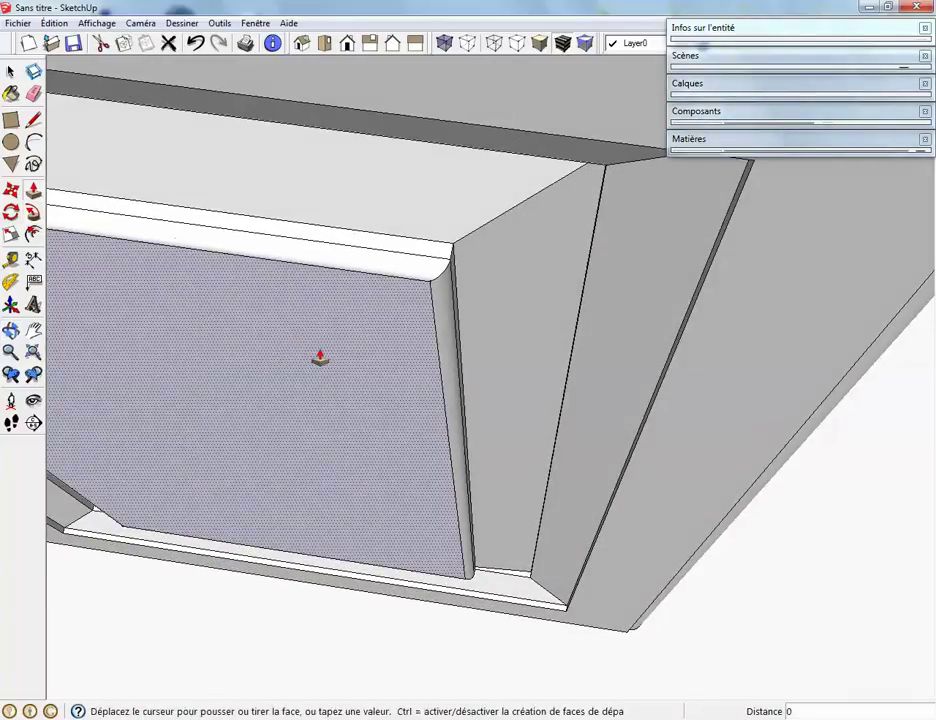
{"action": "left_click", "coordinate": [315, 363]}
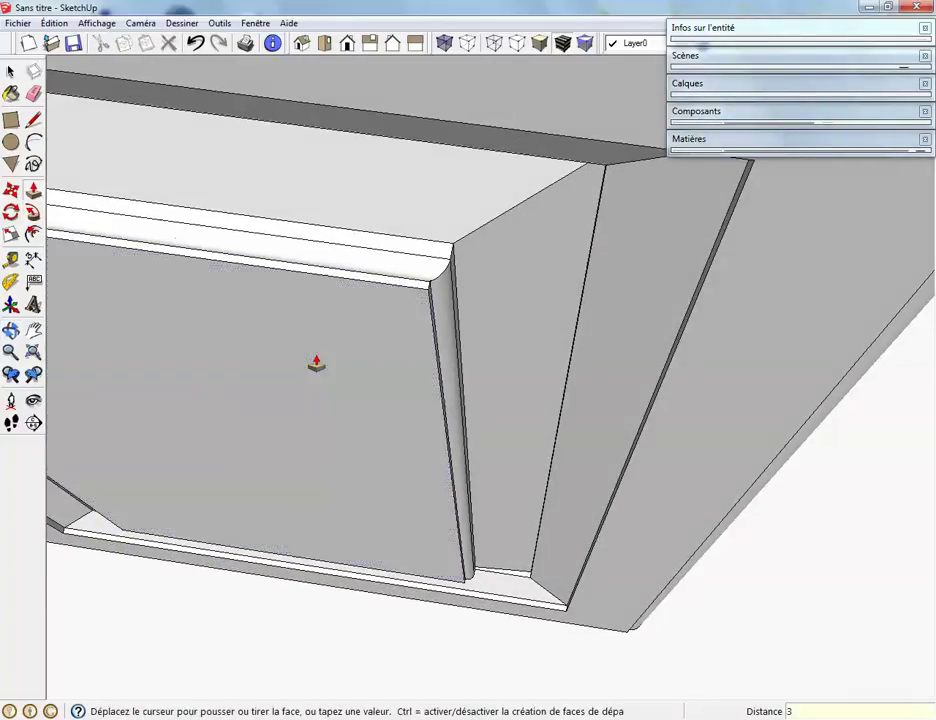
{"action": "middle_click_drag", "start_coordinate": [455, 410], "coordinate": [334, 493]}
{"action": "scroll", "coordinate": [299, 428], "scroll_direction": "down", "scroll_amount": 6}
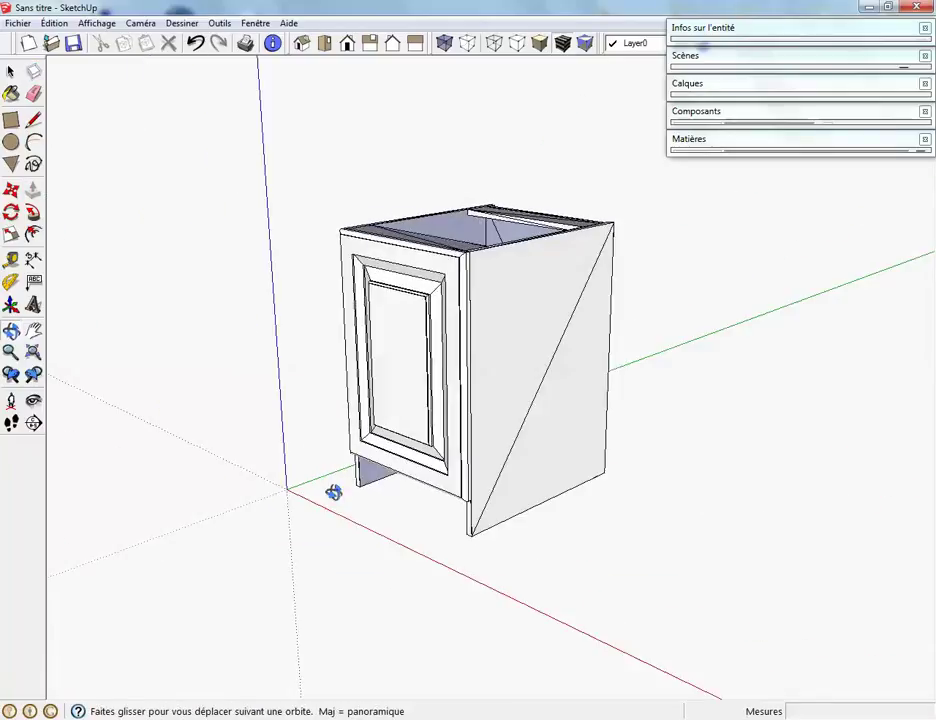
Step: Select all the connected door geometry and make it one group with Créer groupe
{"action": "key", "text": "space"}
{"action": "triple_click", "coordinate": [455, 434]}
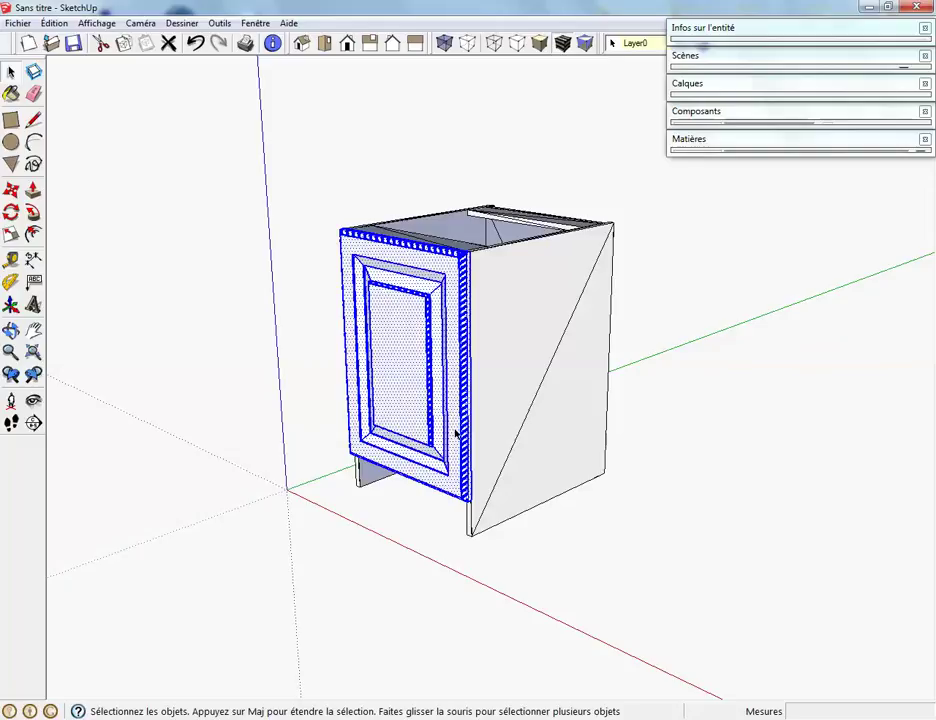
{"action": "right_click", "coordinate": [456, 435]}
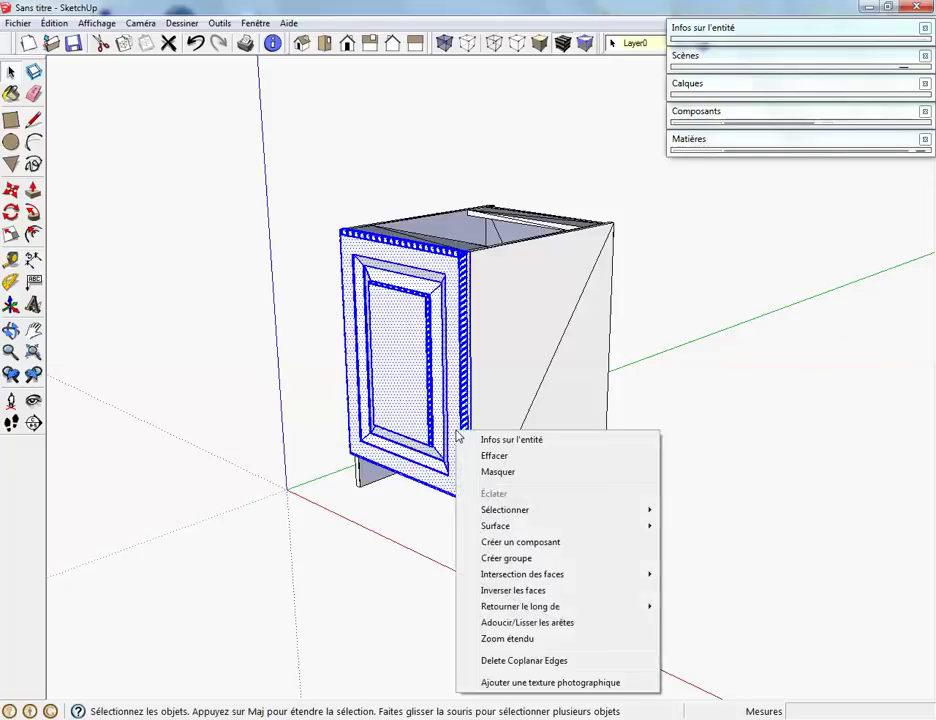
{"action": "left_click", "coordinate": [500, 558]}
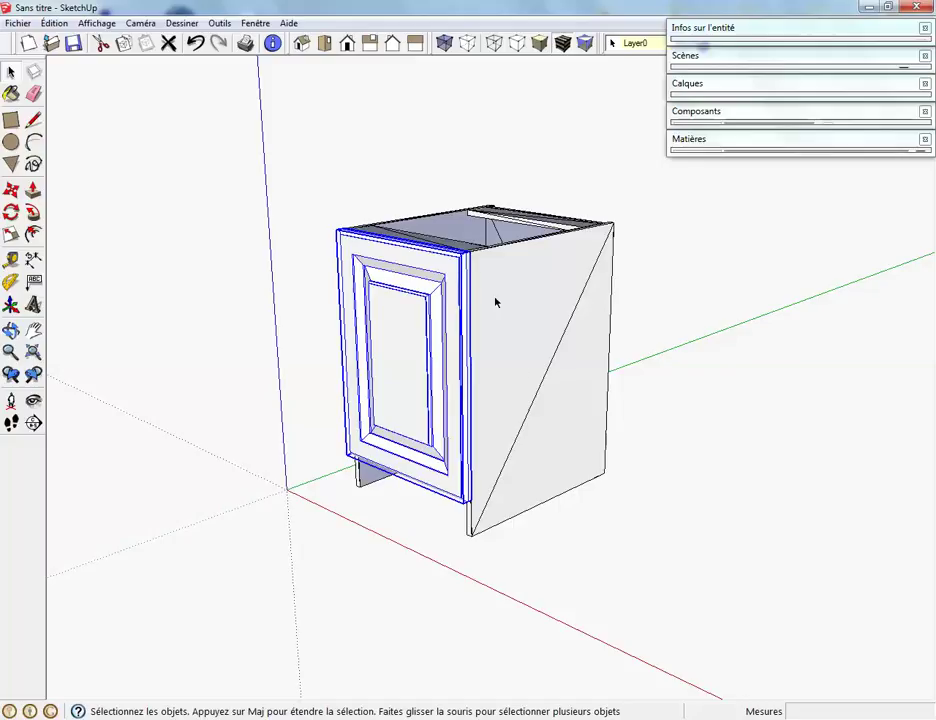
{"action": "scroll", "coordinate": [495, 302], "scroll_direction": "up", "scroll_amount": 3}
Step: Paint the door group with Bois_bambou_moyen from the Matières panel
{"action": "mouse_move", "coordinate": [499, 414]}
{"action": "middle_mouse_down"}
{"action": "mouse_move", "coordinate": [541, 416]}
{"action": "mouse_move", "coordinate": [475, 445]}
{"action": "middle_mouse_up"}
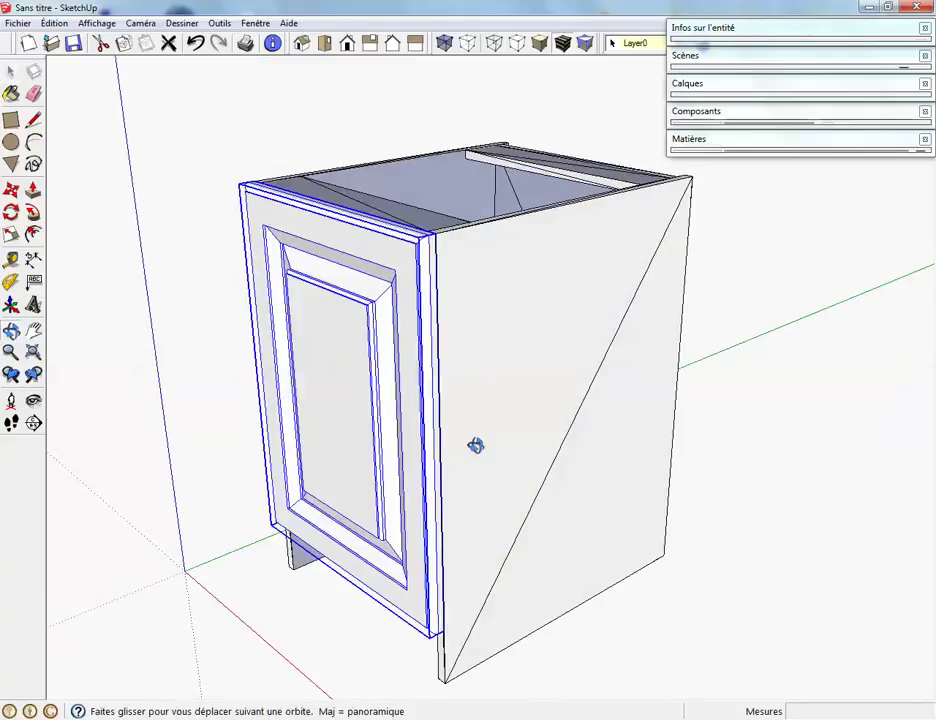
{"action": "left_click", "coordinate": [801, 146]}
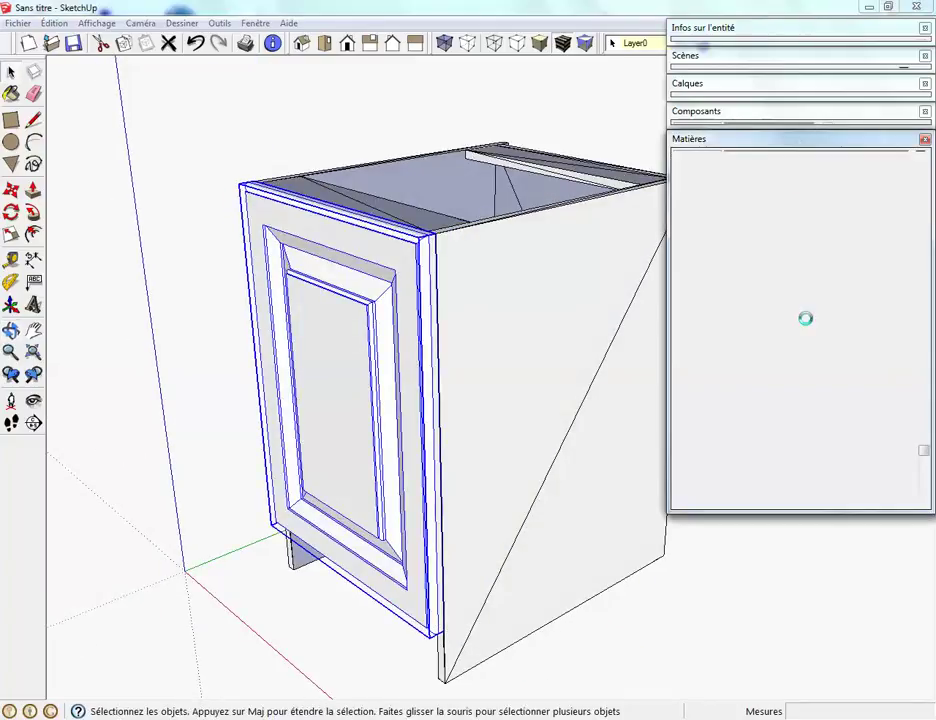
{"action": "left_click", "coordinate": [680, 280]}
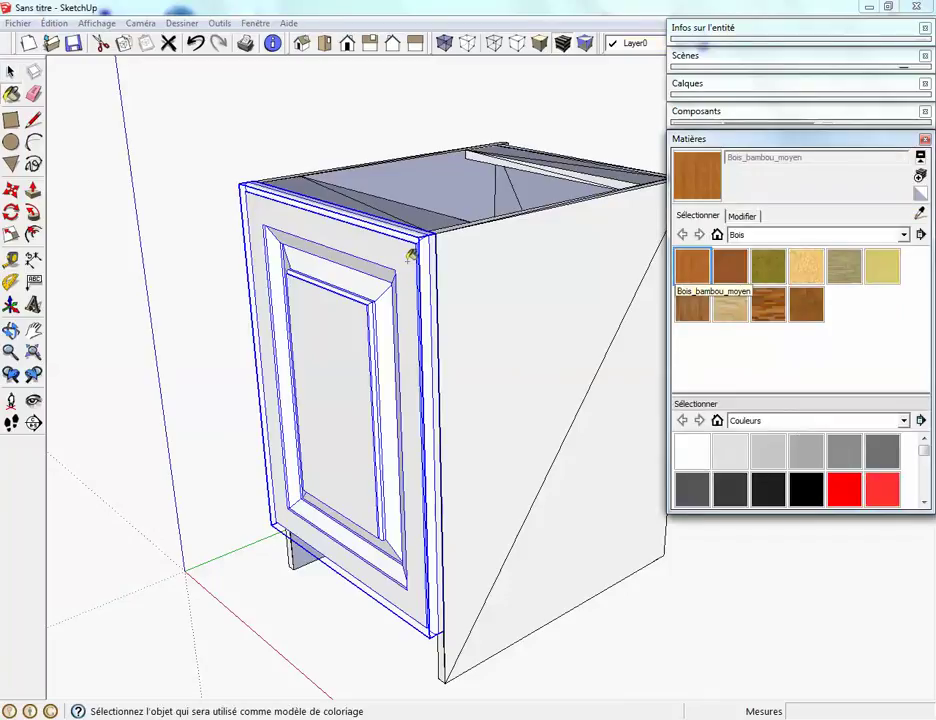
{"action": "left_click", "coordinate": [407, 330]}
{"action": "middle_click_drag", "start_coordinate": [430, 500], "coordinate": [550, 457]}
Step: Inside the door group, test-paint all faces black Couleur_009, undo it, and clear the selection
{"action": "key", "text": "space"}
{"action": "left_click", "coordinate": [470, 396]}
{"action": "triple_click", "coordinate": [470, 396]}
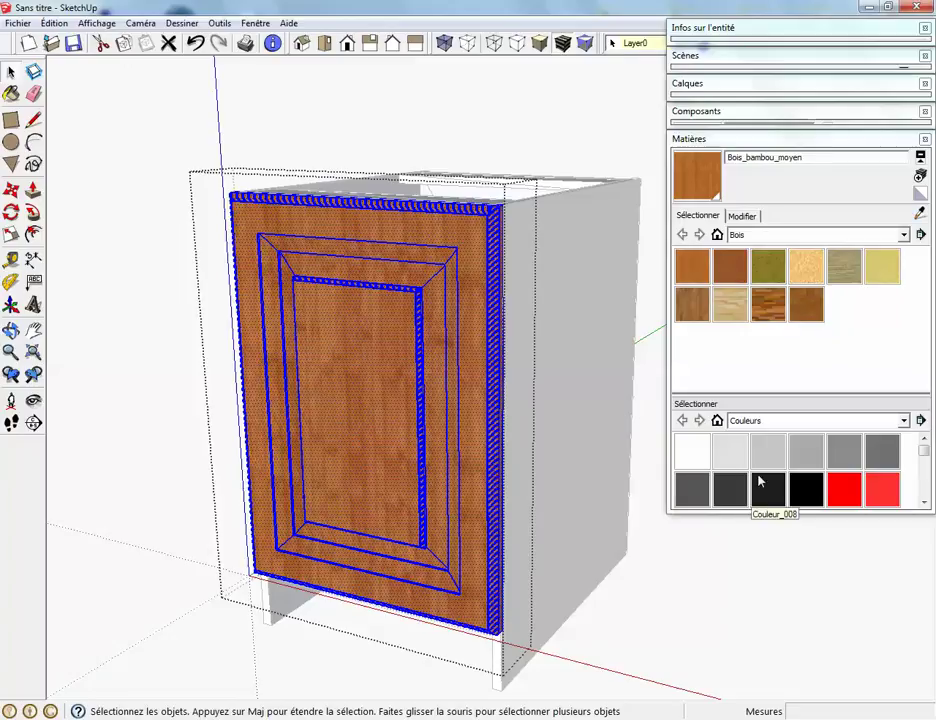
{"action": "left_click", "coordinate": [806, 489]}
{"action": "left_click", "coordinate": [488, 403]}
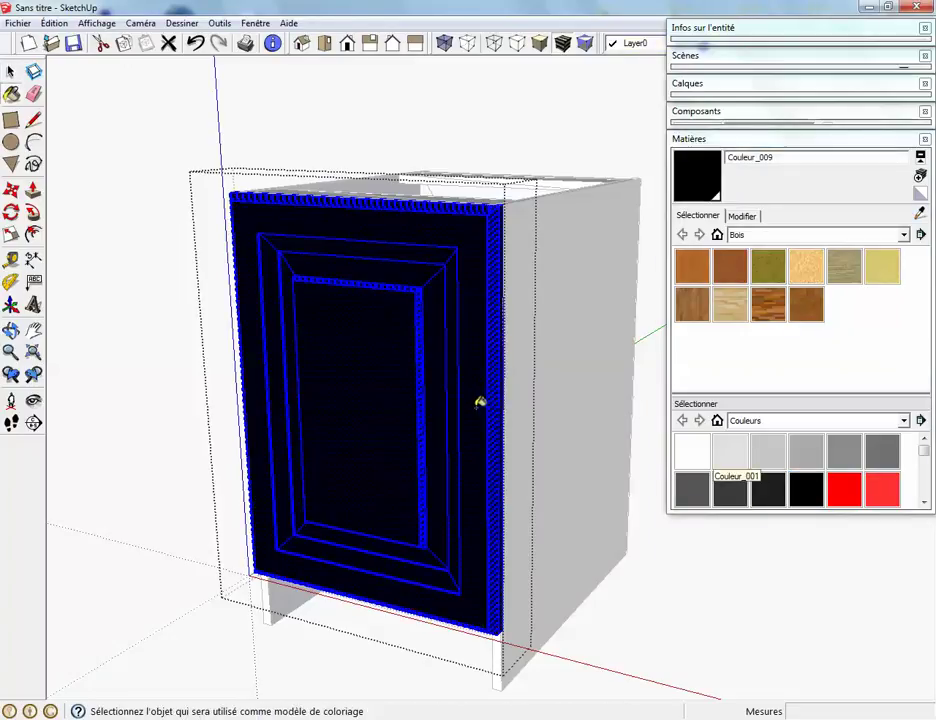
{"action": "left_click", "coordinate": [197, 47]}
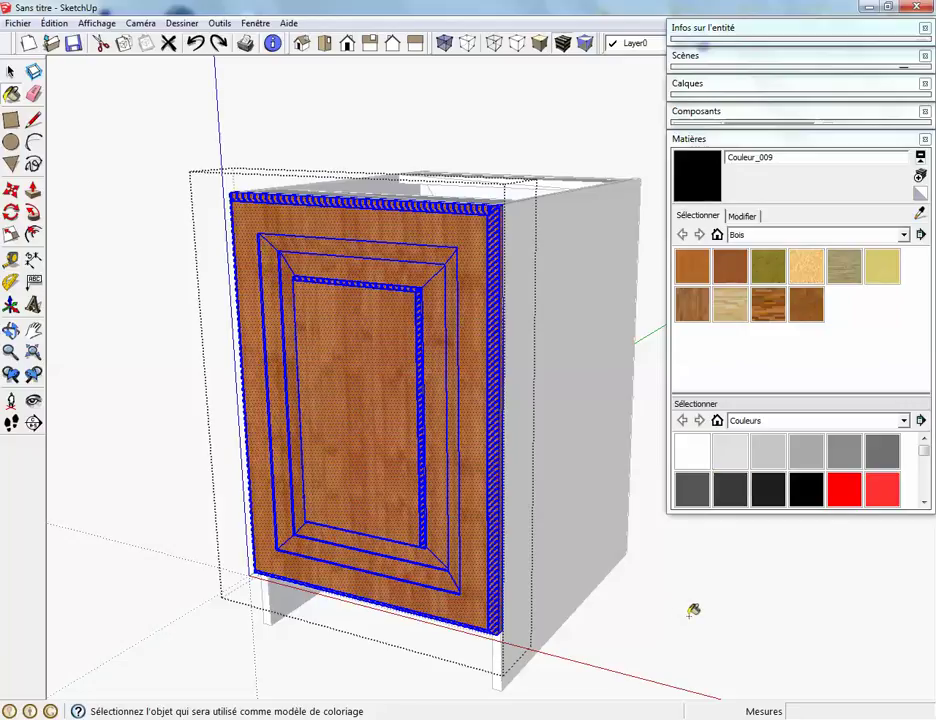
{"action": "key", "text": "space"}
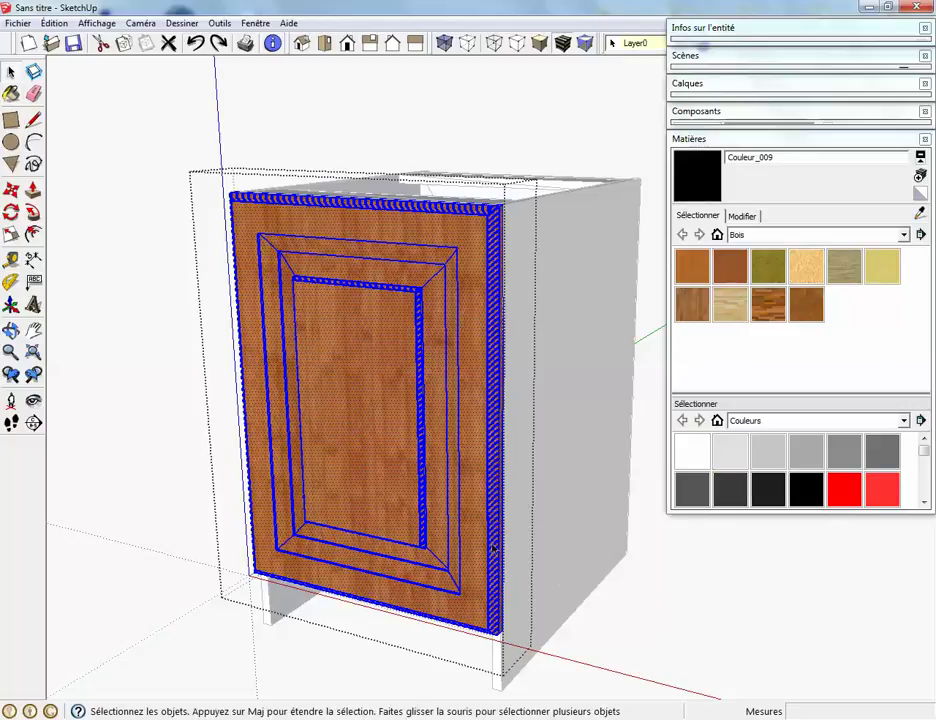
{"action": "key", "text": "ctrl+t"}
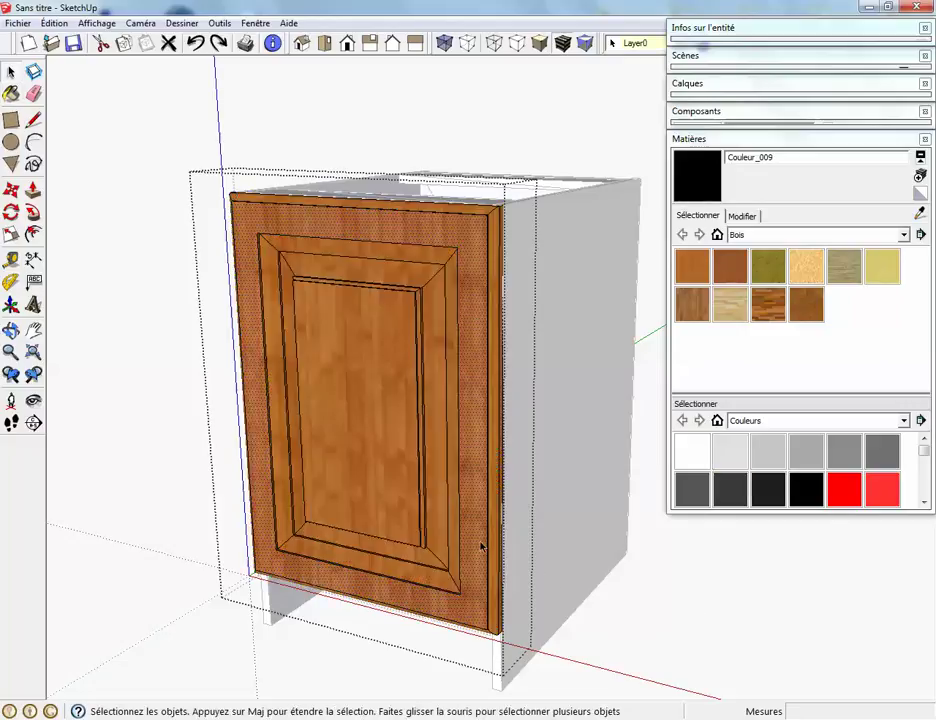
Step: Paint the door's right and top edges, four inner frame faces and panel groove black Couleur_009
{"action": "left_click", "coordinate": [804, 489]}
{"action": "left_click", "coordinate": [495, 360]}
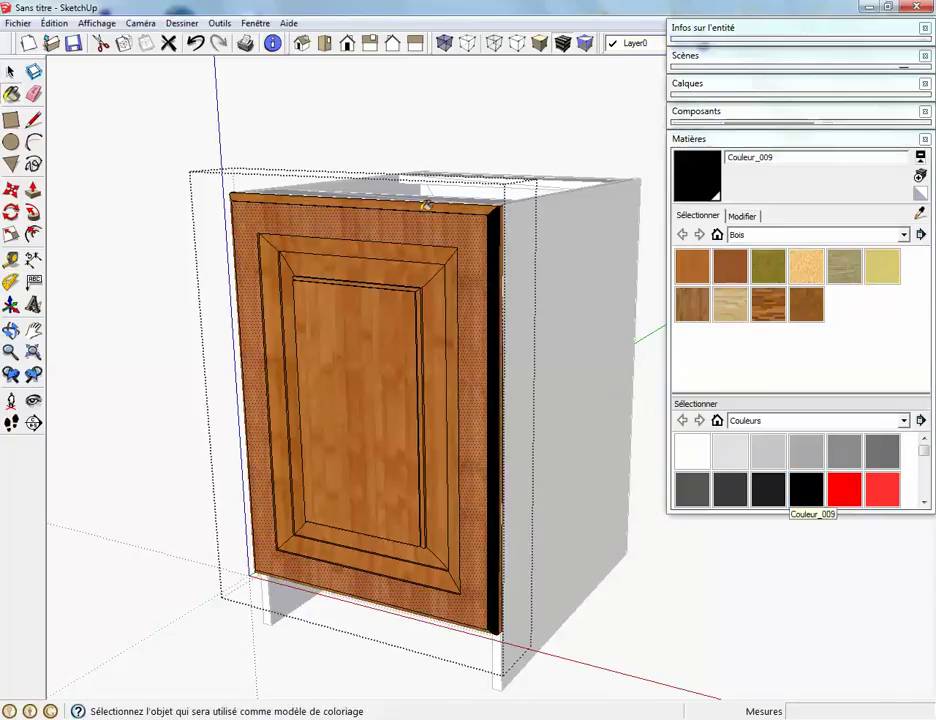
{"action": "left_click", "coordinate": [425, 203]}
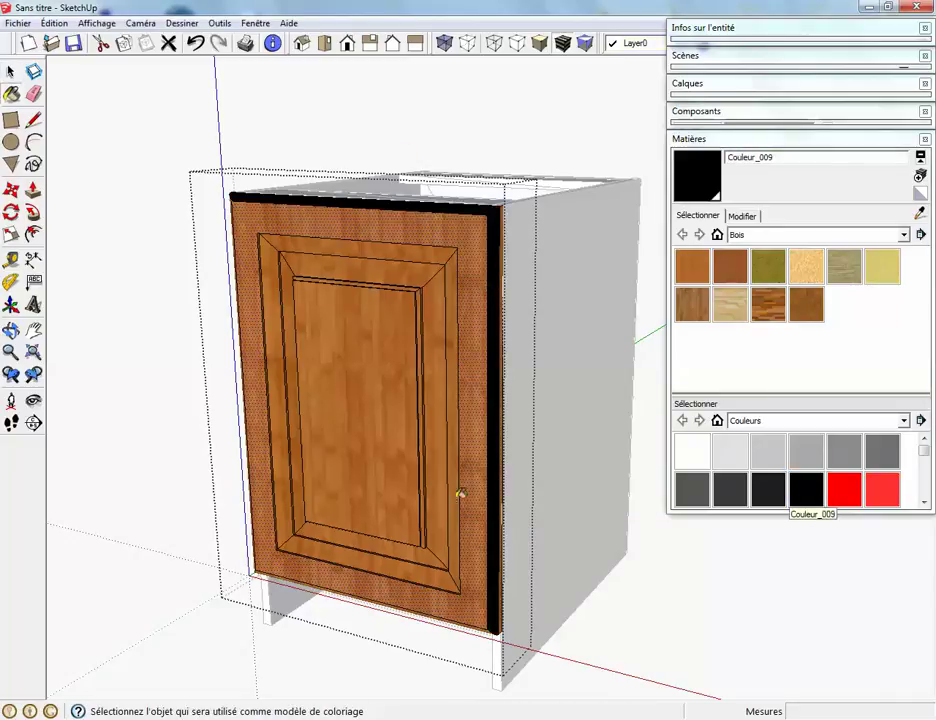
{"action": "left_click", "coordinate": [455, 422]}
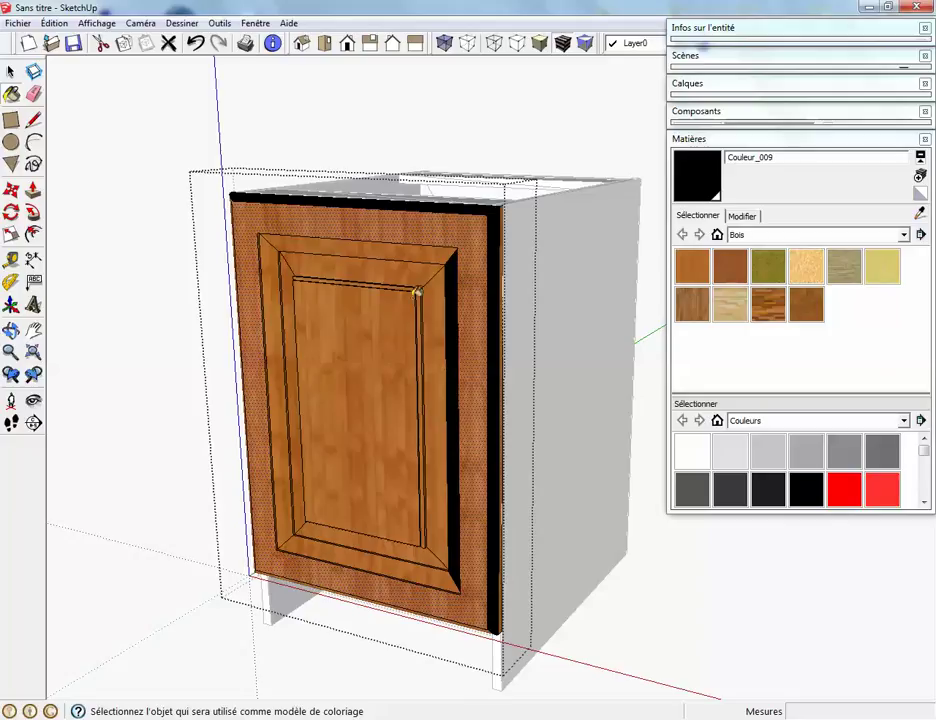
{"action": "left_click", "coordinate": [416, 249]}
{"action": "left_click", "coordinate": [272, 272]}
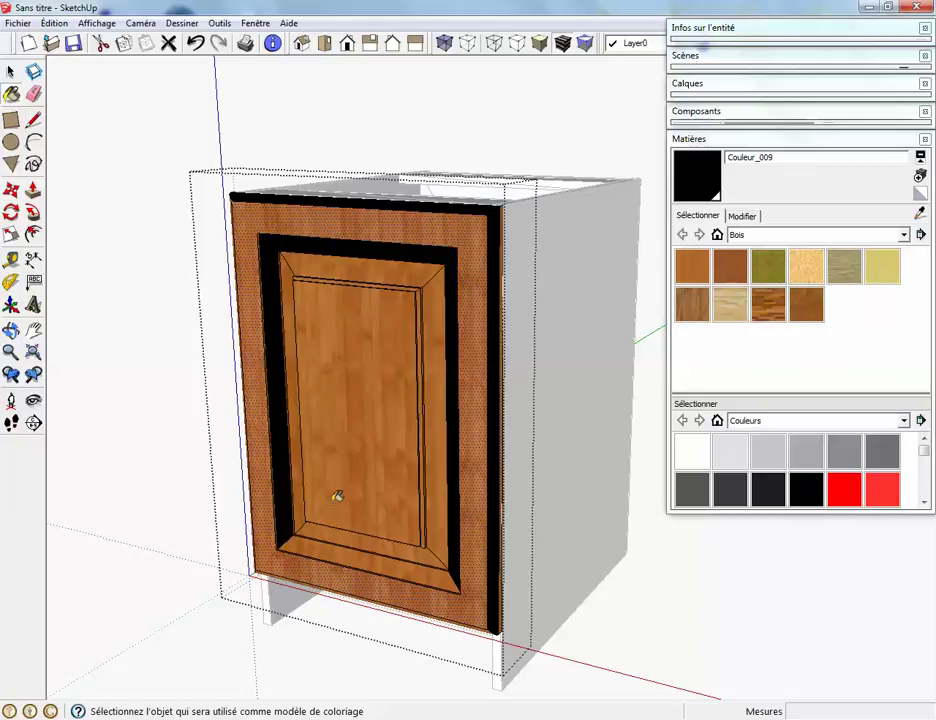
{"action": "left_click", "coordinate": [403, 557]}
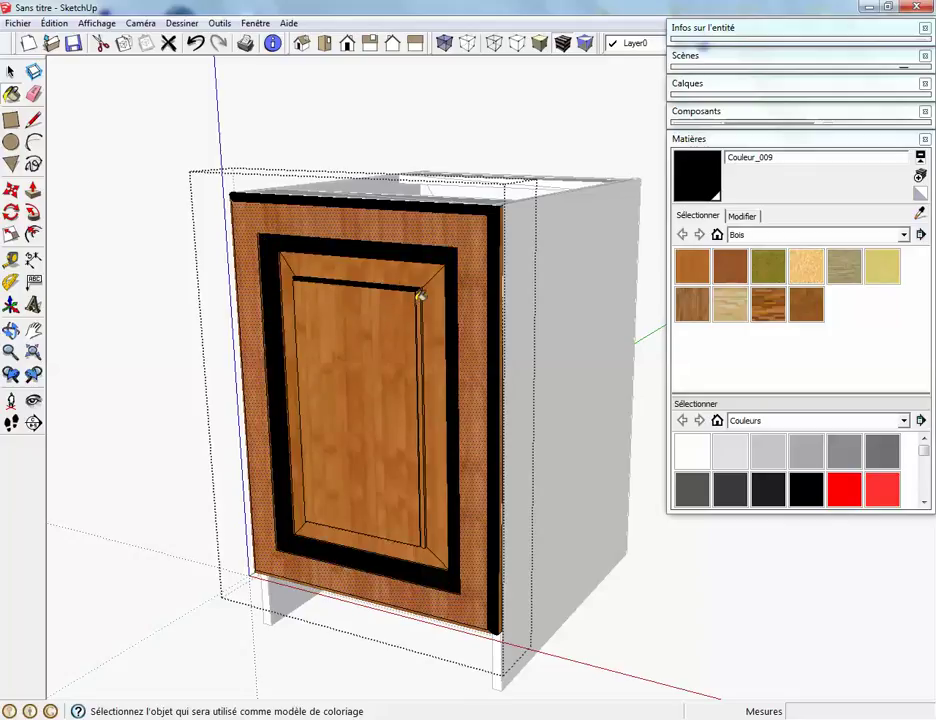
{"action": "left_click", "coordinate": [418, 291]}
Step: Paint the door's left and bottom edges black as well
{"action": "middle_click_drag", "start_coordinate": [370, 430], "coordinate": [487, 328]}
{"action": "left_click", "coordinate": [376, 217]}
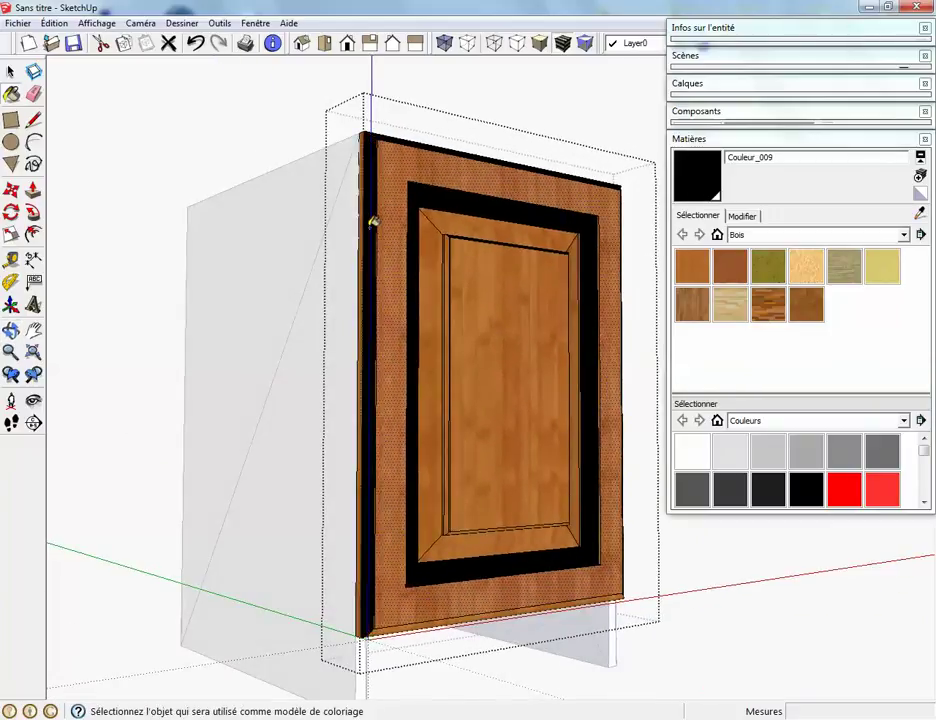
{"action": "left_click", "coordinate": [420, 624]}
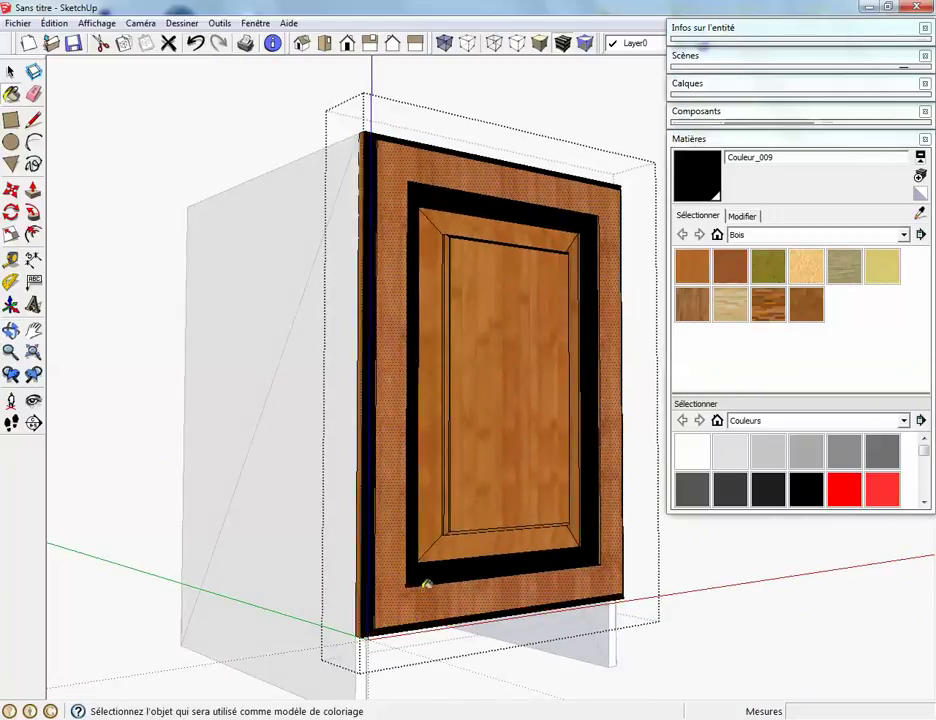
{"action": "mouse_move", "coordinate": [491, 581]}
{"action": "middle_mouse_down"}
{"action": "mouse_move", "coordinate": [439, 451]}
{"action": "mouse_move", "coordinate": [485, 568]}
{"action": "mouse_move", "coordinate": [196, 704]}
{"action": "mouse_move", "coordinate": [640, 347]}
{"action": "middle_mouse_up"}
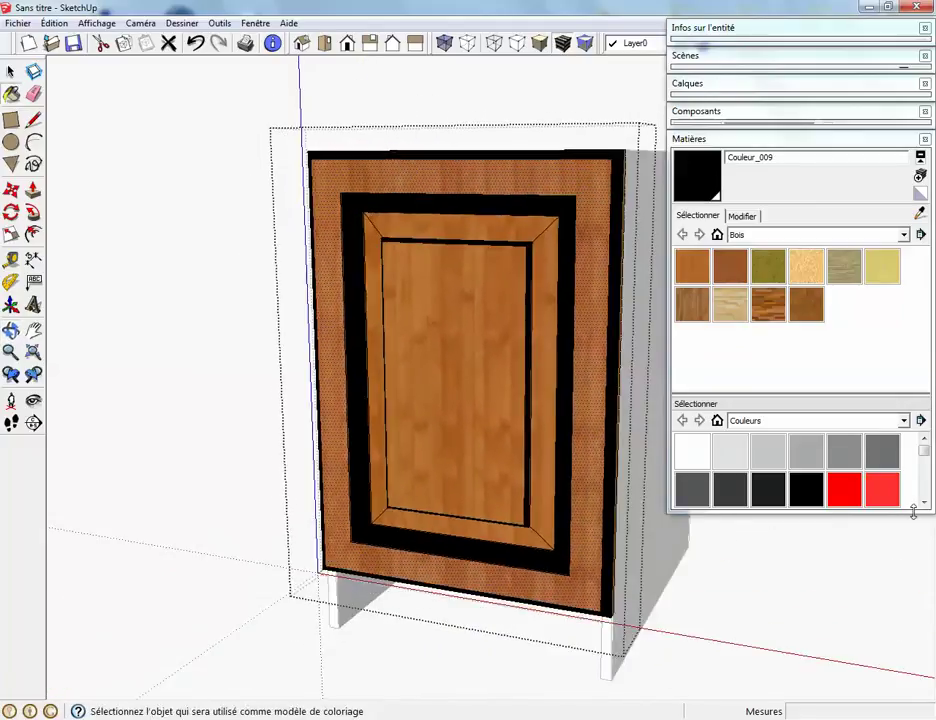
Step: Apply Bois_OSB to the top, right, bottom and left bevel pieces
{"action": "left_click", "coordinate": [806, 266]}
{"action": "left_click", "coordinate": [512, 228]}
{"action": "left_click", "coordinate": [548, 263]}
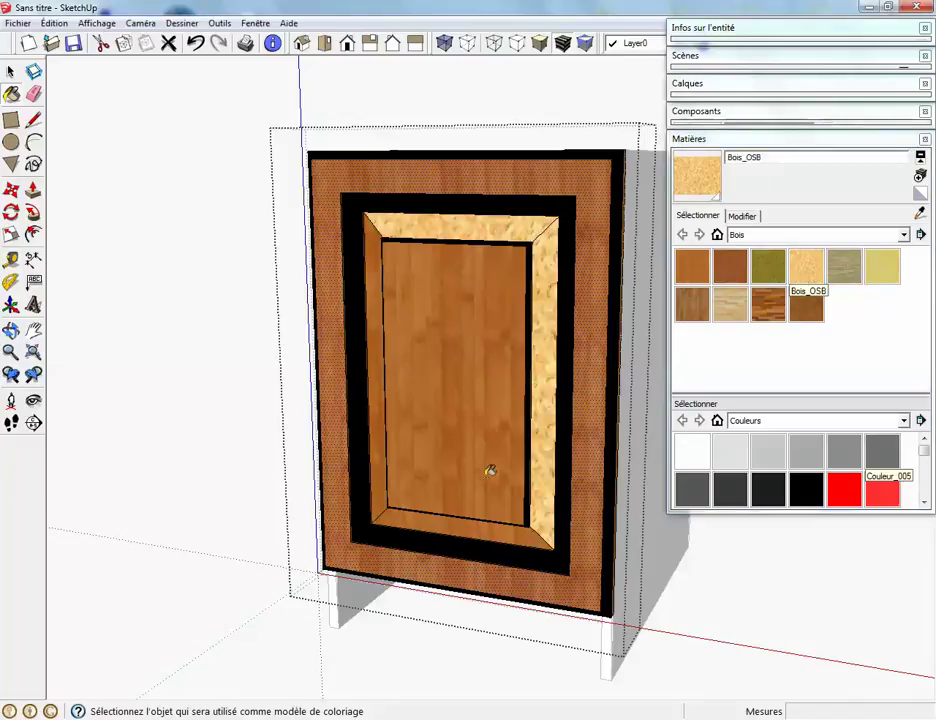
{"action": "left_click", "coordinate": [462, 518]}
{"action": "left_click", "coordinate": [381, 434]}
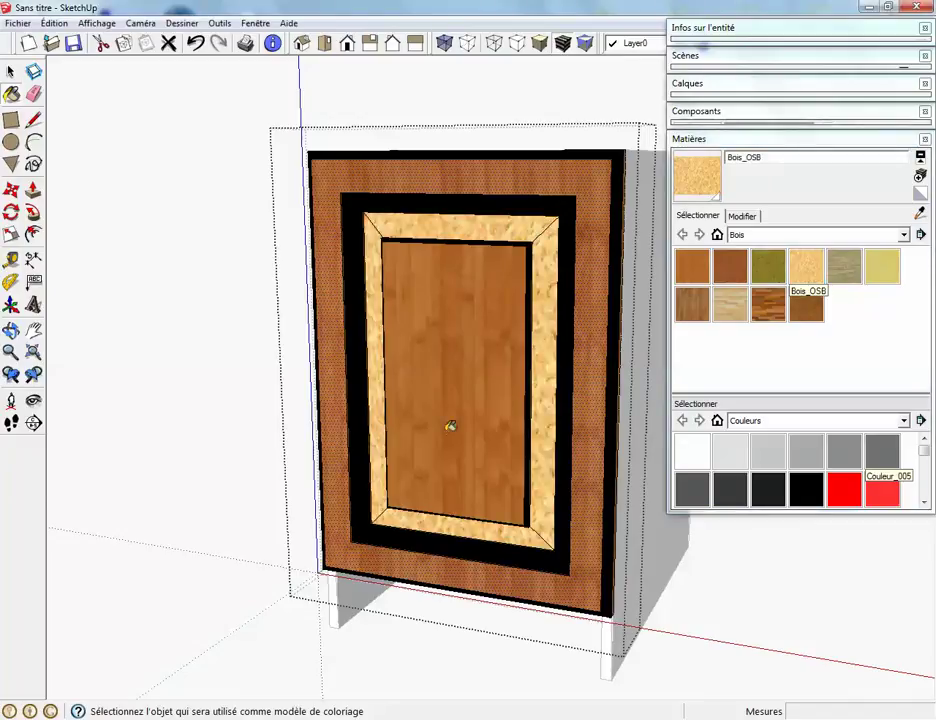
{"action": "scroll", "coordinate": [470, 385], "scroll_direction": "down", "scroll_amount": 3}
Step: Orbit and pan the view to reframe the cabinet
{"action": "mouse_move", "coordinate": [470, 396]}
{"action": "middle_mouse_down"}
{"action": "mouse_move", "coordinate": [646, 497]}
{"action": "mouse_move", "coordinate": [420, 476]}
{"action": "mouse_move", "coordinate": [497, 457]}
{"action": "mouse_move", "coordinate": [455, 445]}
{"action": "mouse_move", "coordinate": [518, 420]}
{"action": "mouse_move", "coordinate": [547, 390]}
{"action": "mouse_move", "coordinate": [251, 486]}
{"action": "mouse_move", "coordinate": [535, 482]}
{"action": "mouse_move", "coordinate": [361, 464]}
{"action": "middle_mouse_up"}
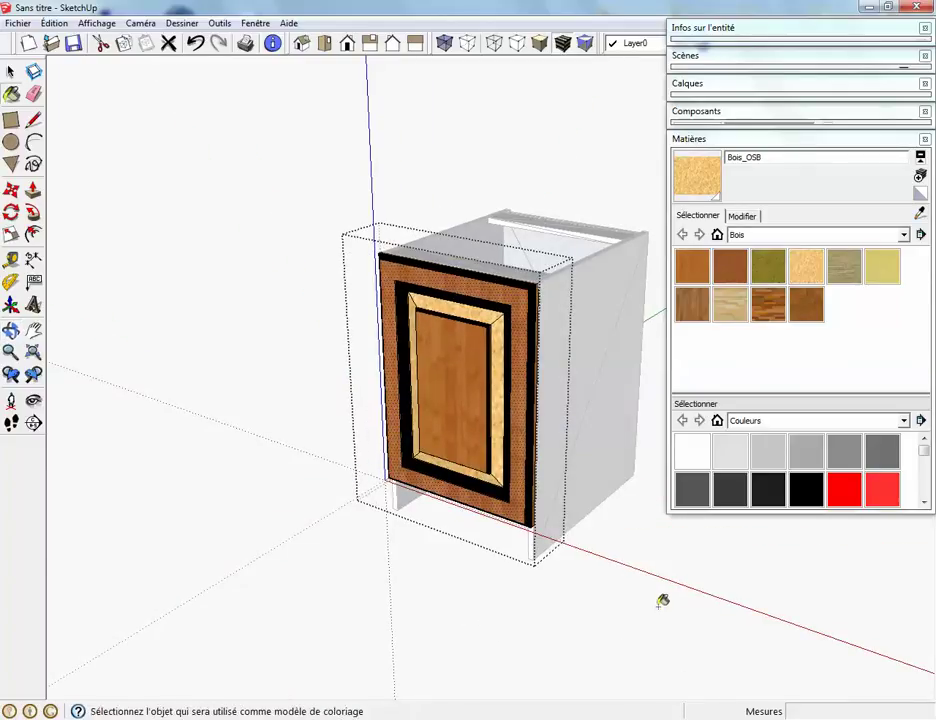
{"action": "key", "text": "space"}
{"action": "mouse_move", "coordinate": [606, 447]}
{"action": "middle_mouse_down"}
{"action": "mouse_move", "coordinate": [549, 437]}
{"action": "mouse_move", "coordinate": [595, 453]}
{"action": "middle_mouse_up"}
{"action": "right_click", "coordinate": [597, 455]}
{"action": "left_click", "coordinate": [622, 497]}
{"action": "left_click_drag", "start_coordinate": [622, 497], "coordinate": [432, 426]}
{"action": "middle_click_drag", "start_coordinate": [432, 426], "coordinate": [476, 340]}
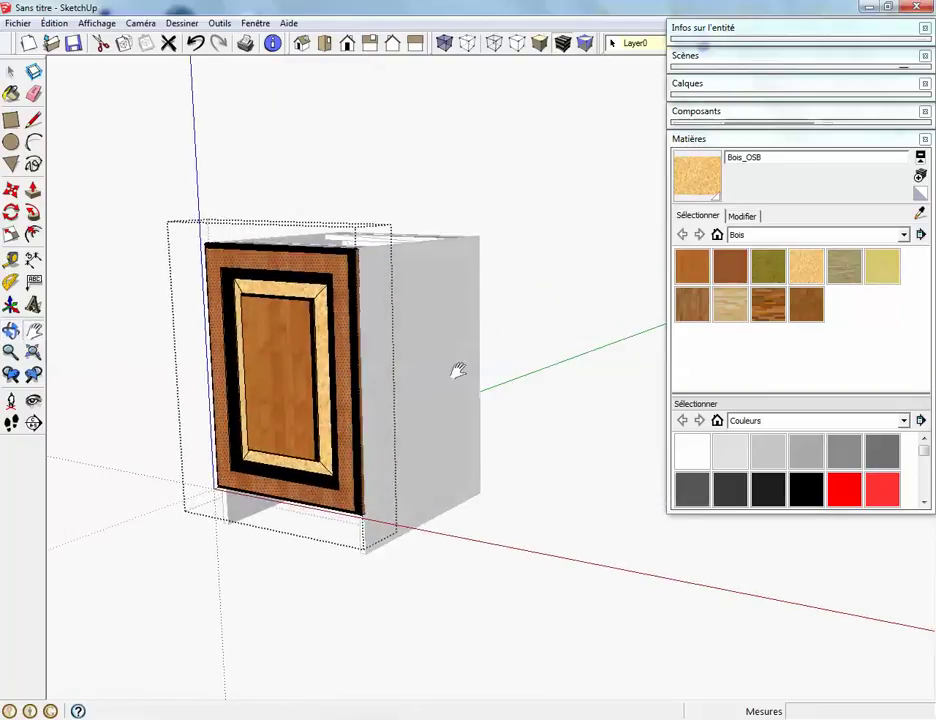
Step: Leave the door group, orbit to a side-on view, then select and deselect the door
{"action": "left_click", "coordinate": [552, 459]}
{"action": "middle_click_drag", "start_coordinate": [552, 459], "coordinate": [298, 465]}
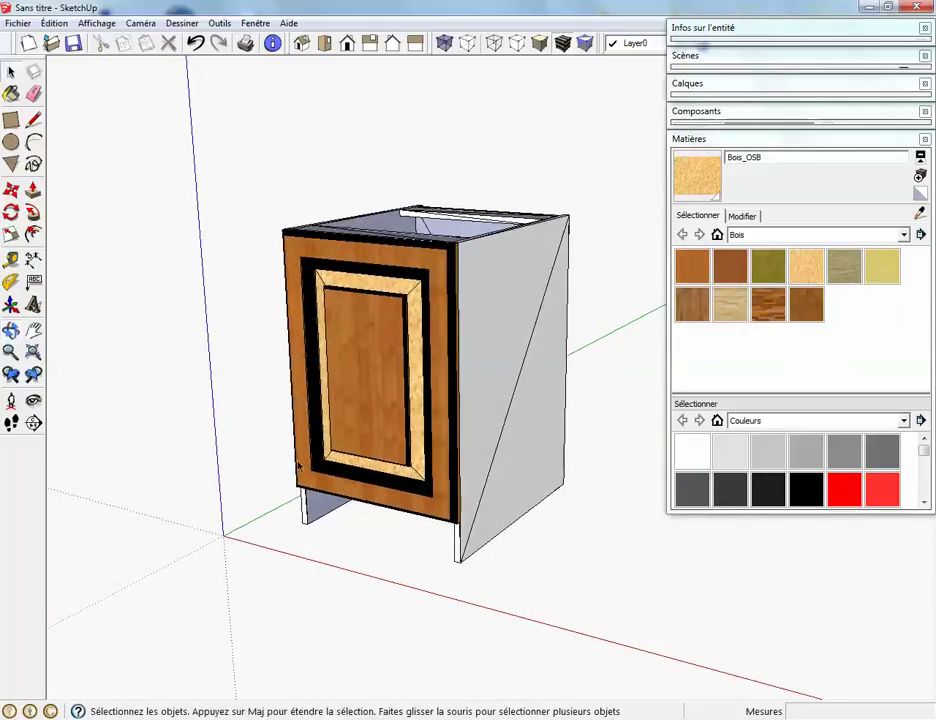
{"action": "left_click", "coordinate": [459, 445]}
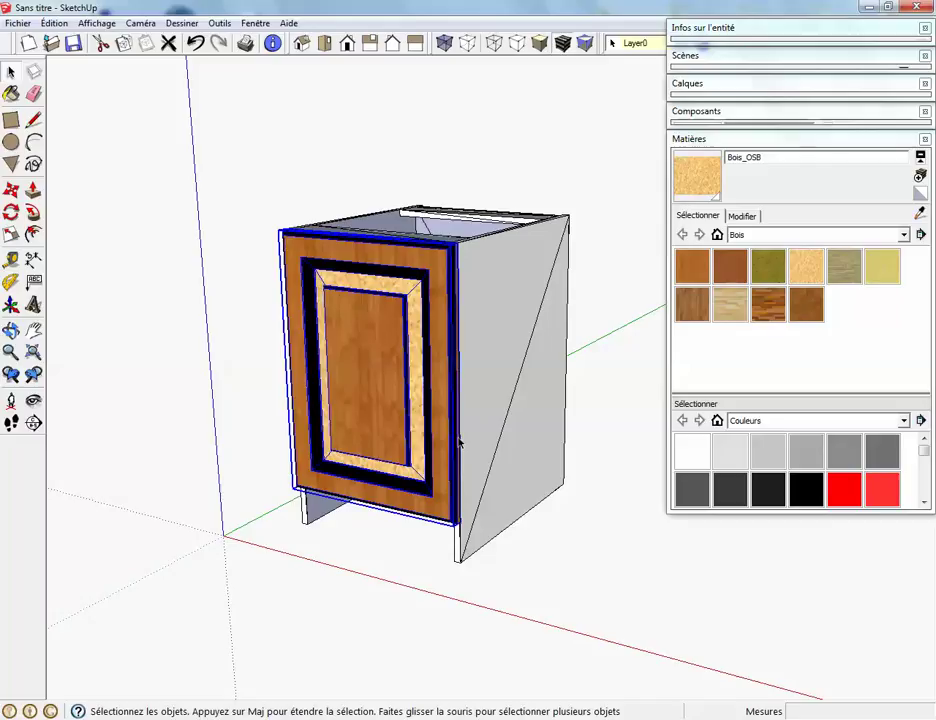
{"action": "left_click", "coordinate": [614, 436]}
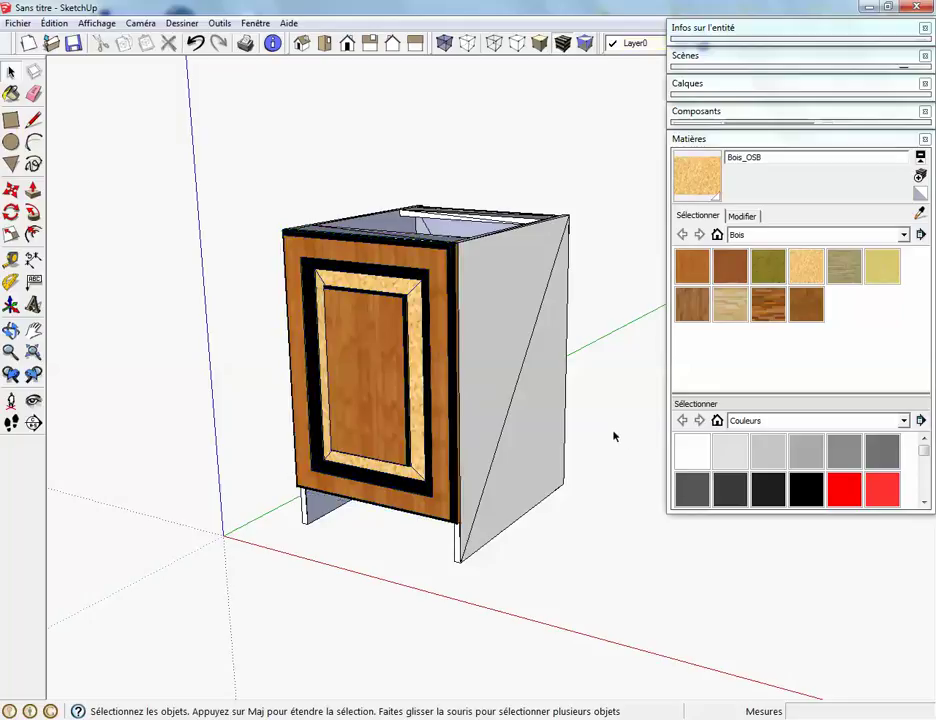